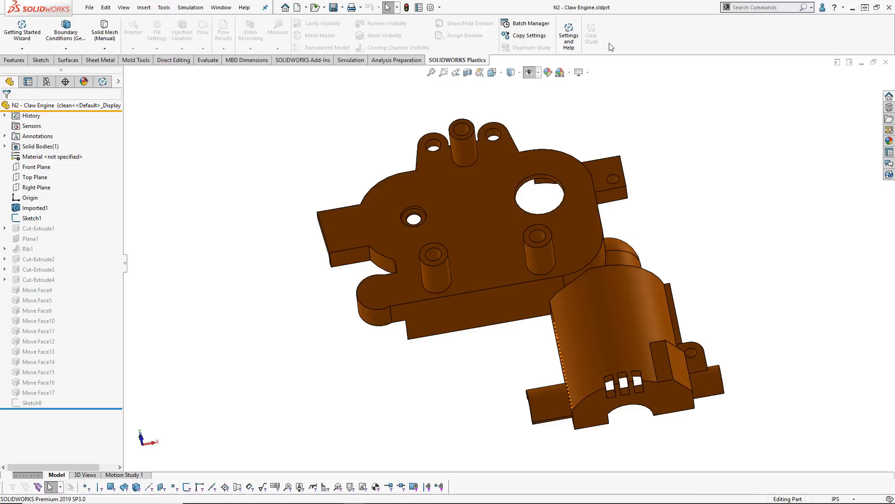
- Add a geometry-based injection location of type Point at the sketch point on the lower edge of the plate's long side wall
click(103, 83)
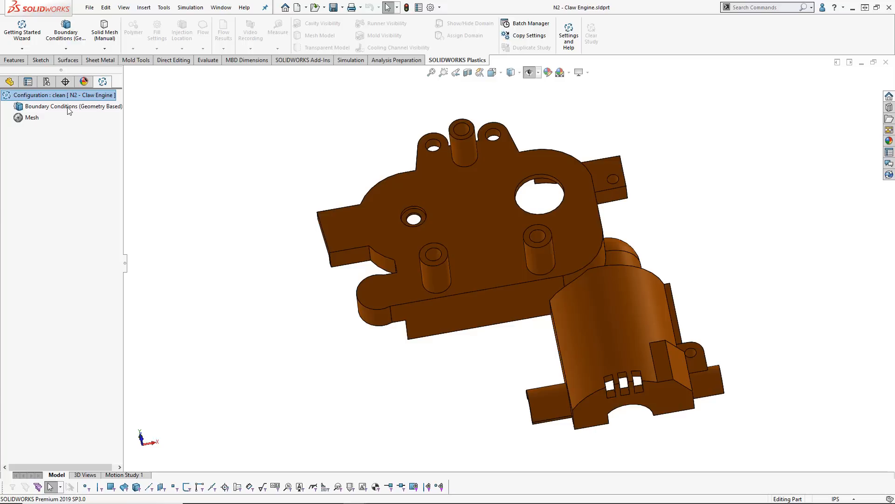
click(527, 73)
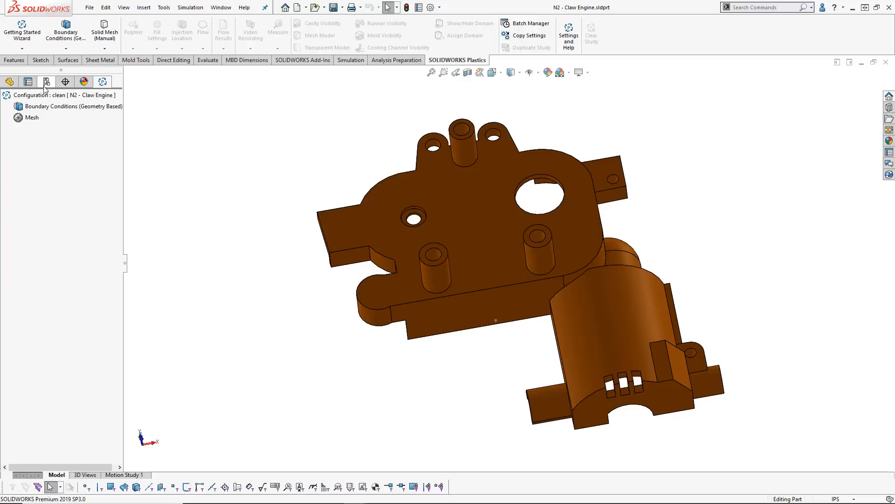
right_click(66, 108)
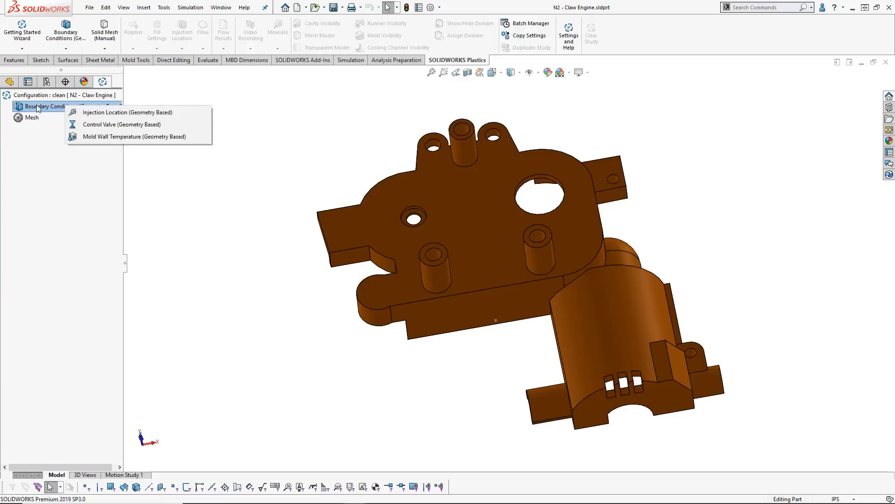
click(116, 113)
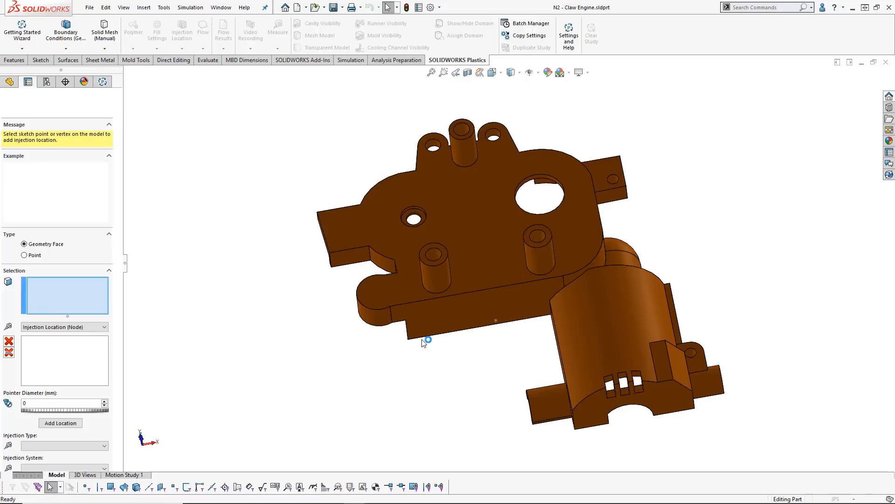
click(25, 255)
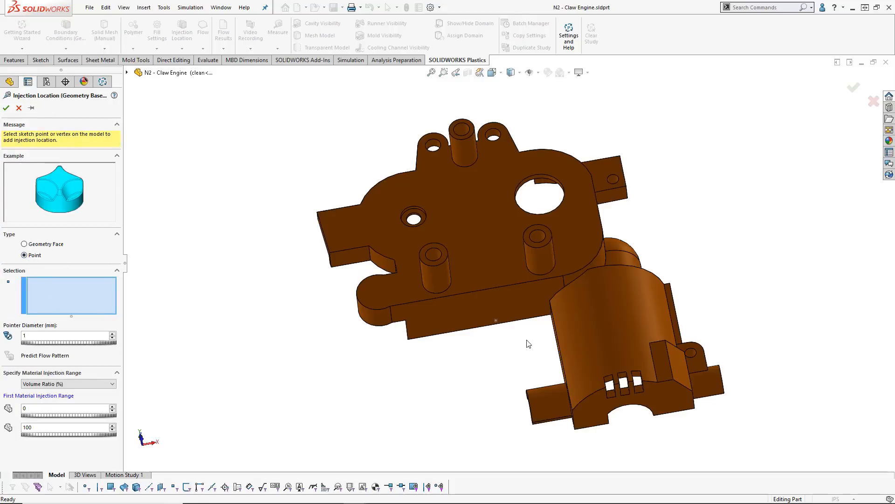
click(496, 321)
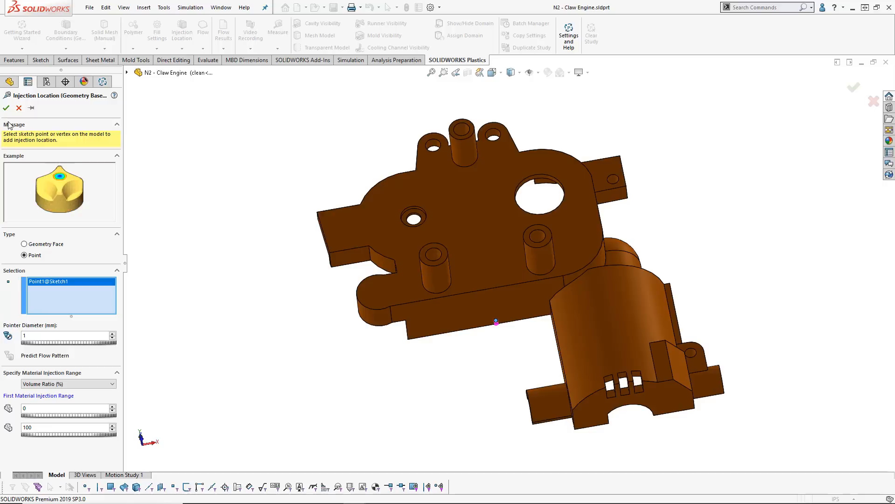
click(6, 107)
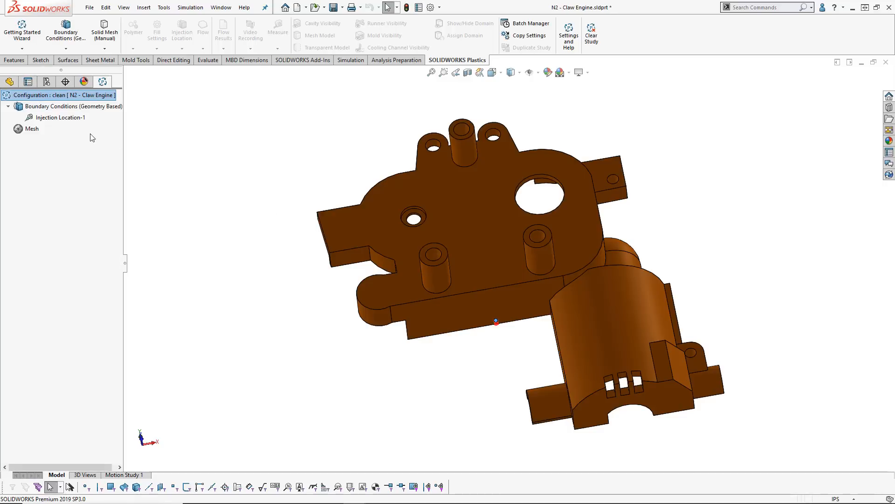
- Start a manual solid mesh with the Solid Mesh Procedure and advance to the surface mesh stage with the part as cavity domain
right_click(32, 131)
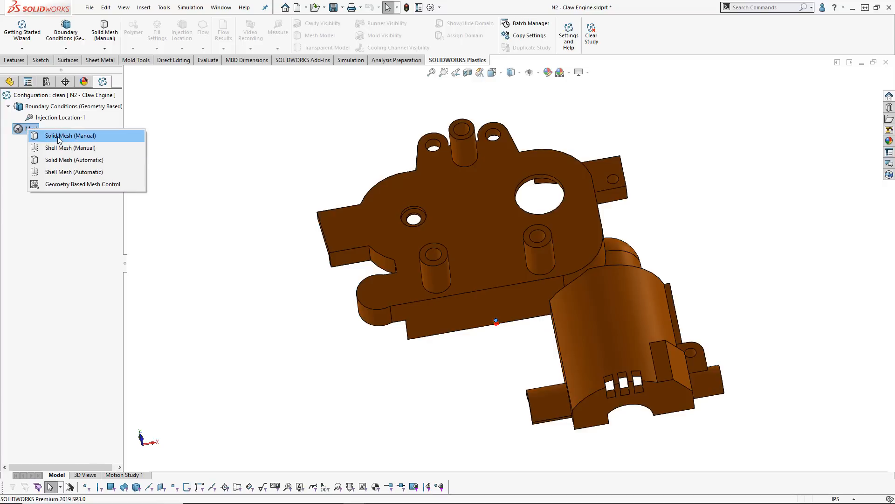
click(75, 135)
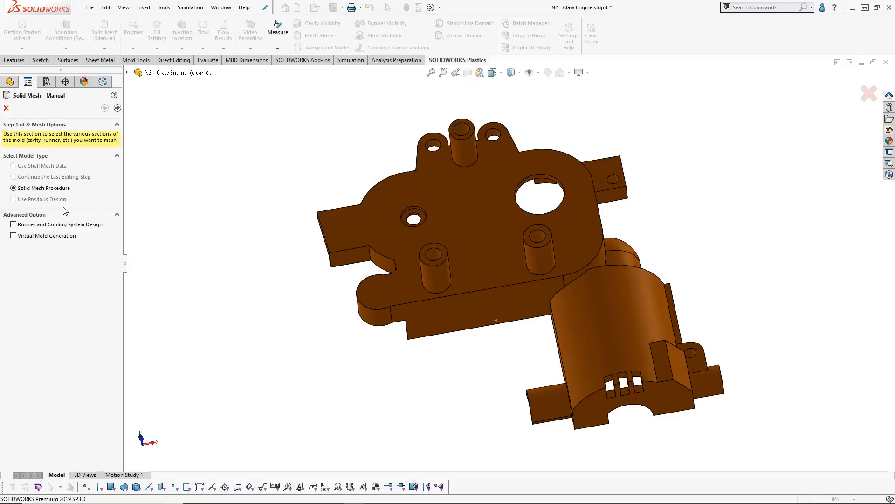
click(117, 214)
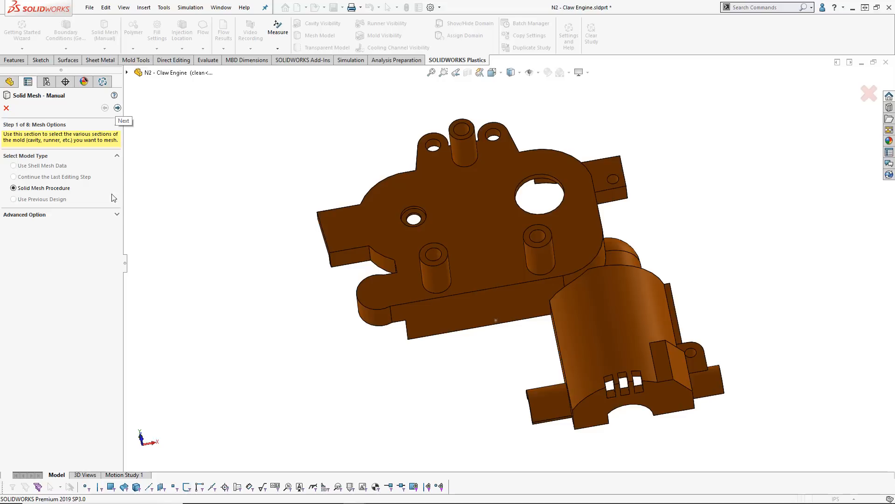
click(117, 109)
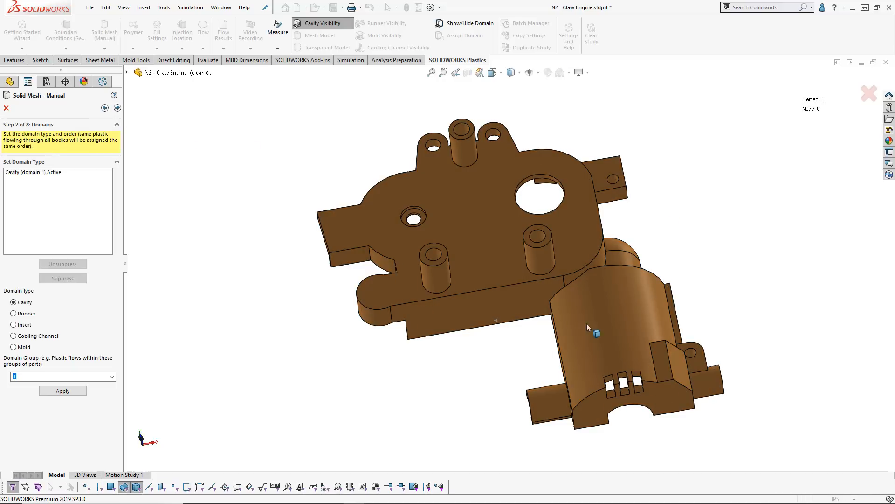
click(21, 173)
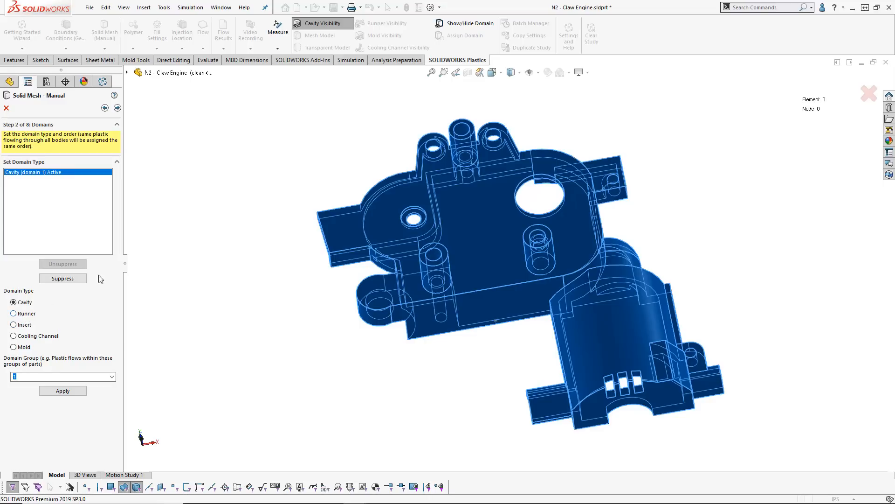
click(118, 109)
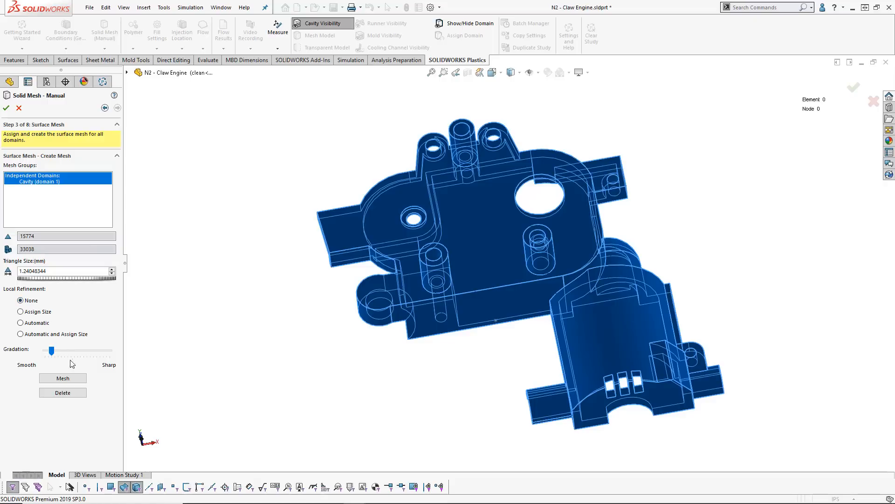
- Generate the cavity's surface mesh with no local refinement and examine the elements around the holes and bosses
click(69, 380)
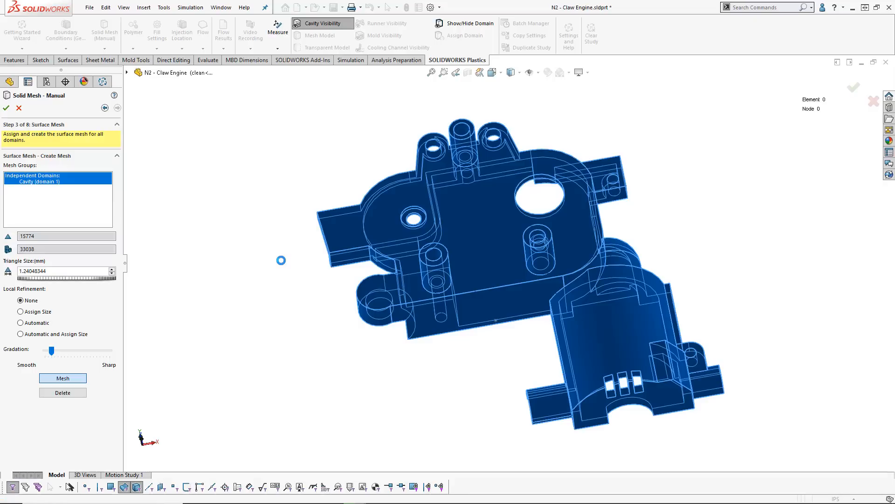
scroll(447, 259, down, 8)
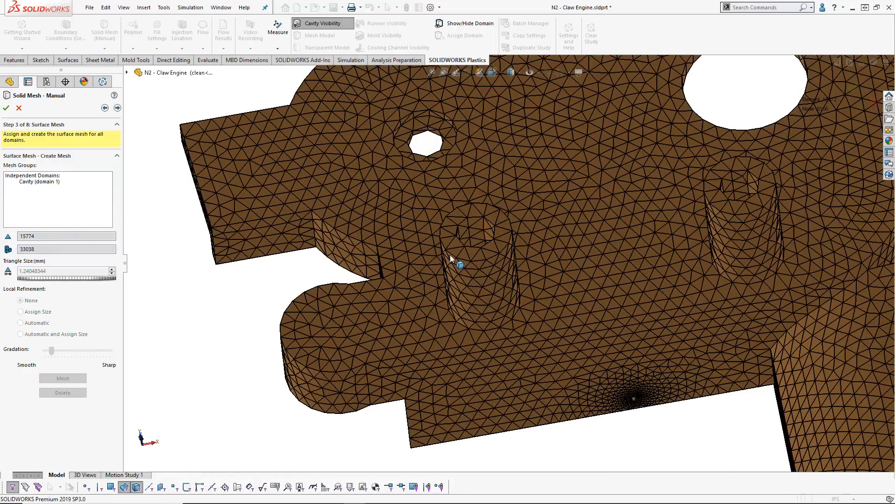
middle_drag(468, 253, 481, 290)
scroll(481, 290, up, 3)
scroll(421, 166, down, 4)
scroll(441, 154, down, 4)
scroll(507, 196, up, 4)
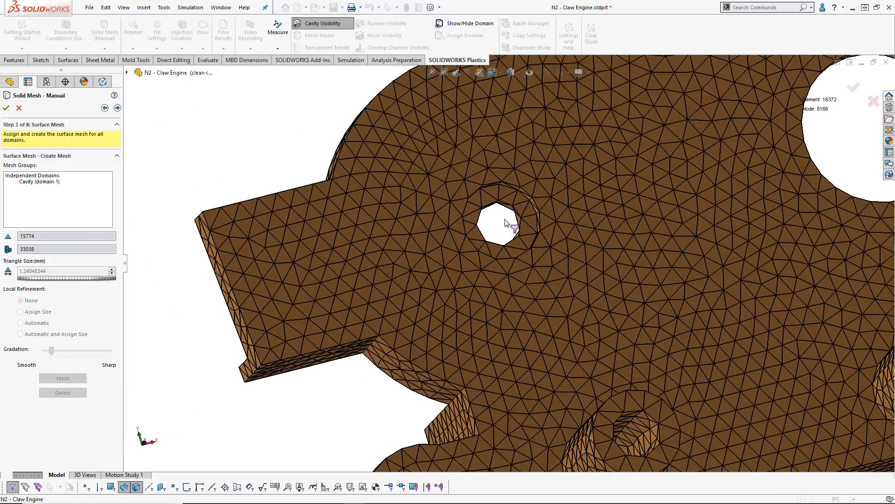
scroll(507, 219, up, 4)
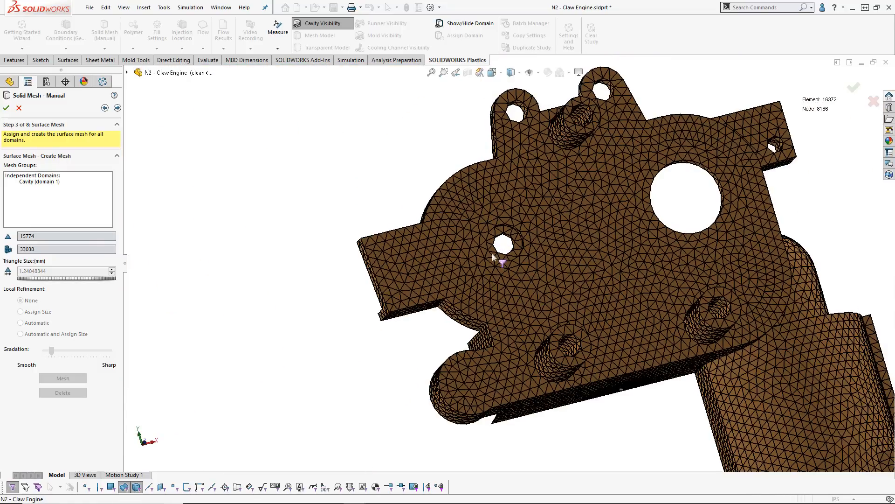
scroll(466, 279, up, 3)
middle_drag(376, 316, 356, 284)
scroll(535, 282, down, 3)
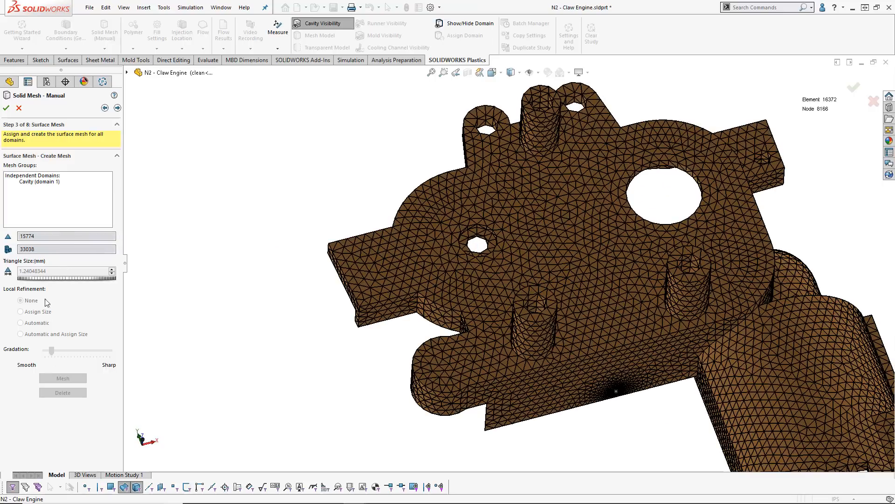
- Replace the cavity's surface mesh with one using automatic local refinement and 0.3 mesh tolerance, and inspect the bosses and holes
click(52, 182)
click(76, 393)
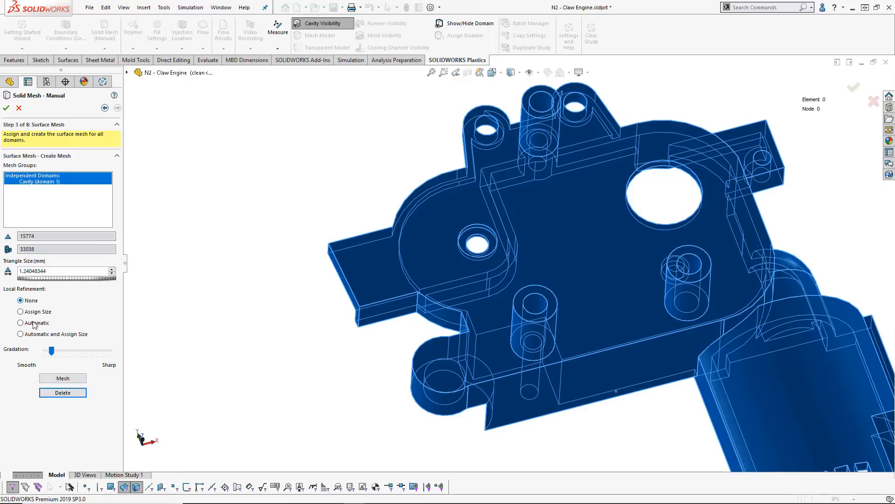
click(20, 324)
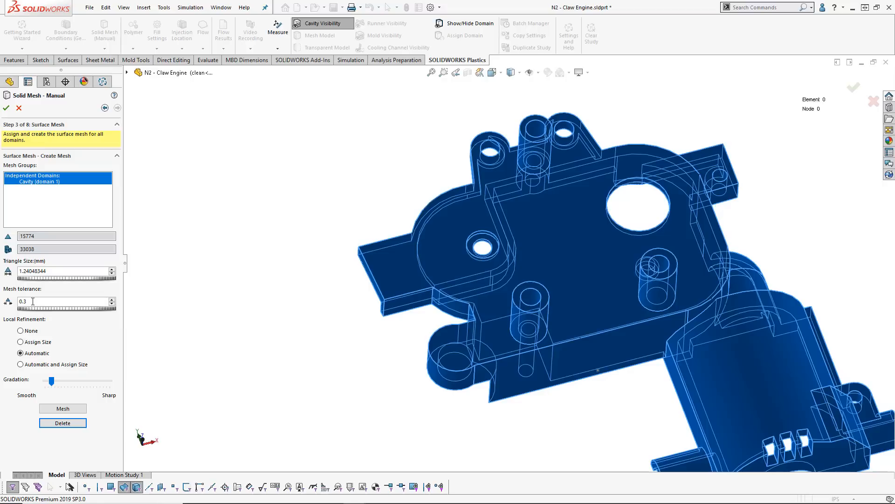
click(69, 411)
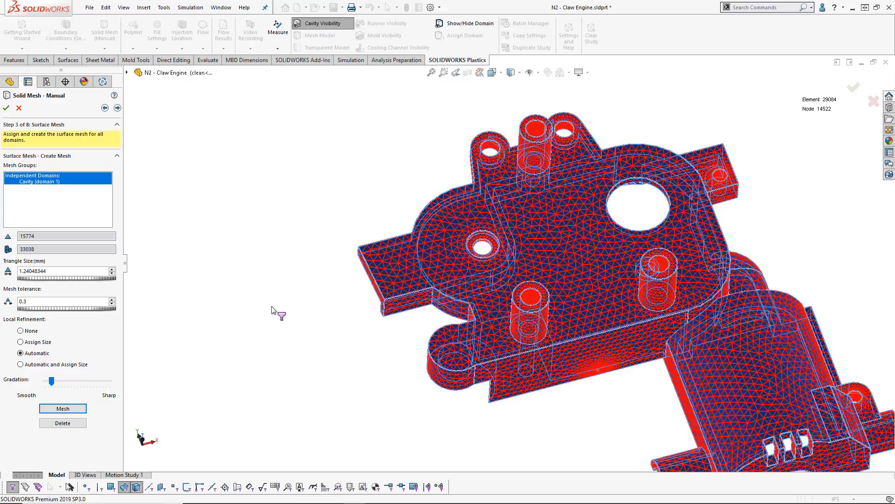
scroll(564, 315, down, 5)
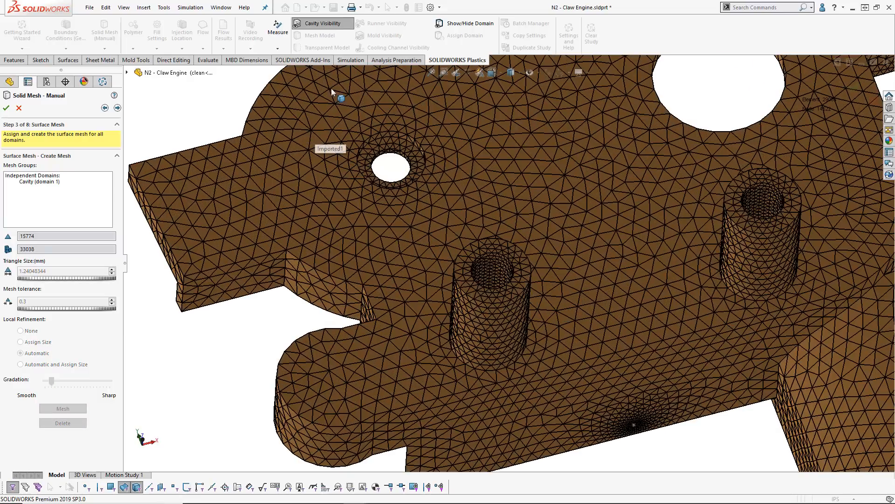
scroll(498, 287, up, 5)
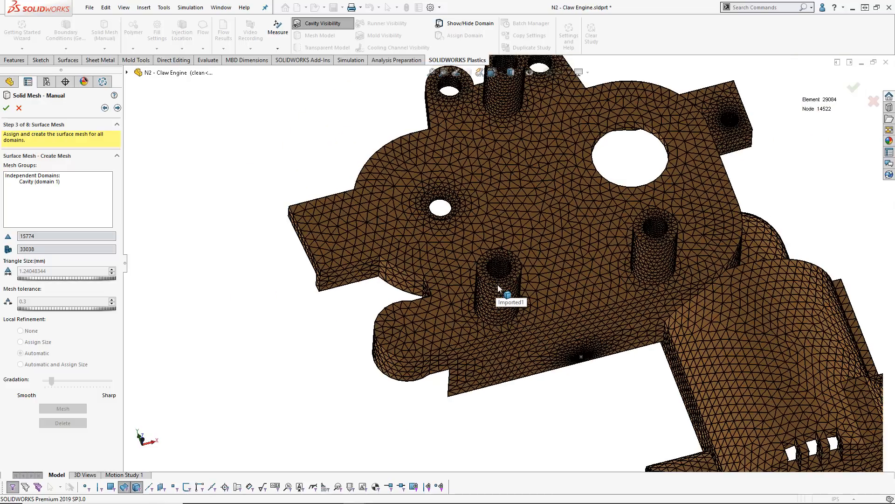
scroll(498, 287, up, 5)
middle_drag(532, 356, 527, 383)
scroll(566, 313, down, 4)
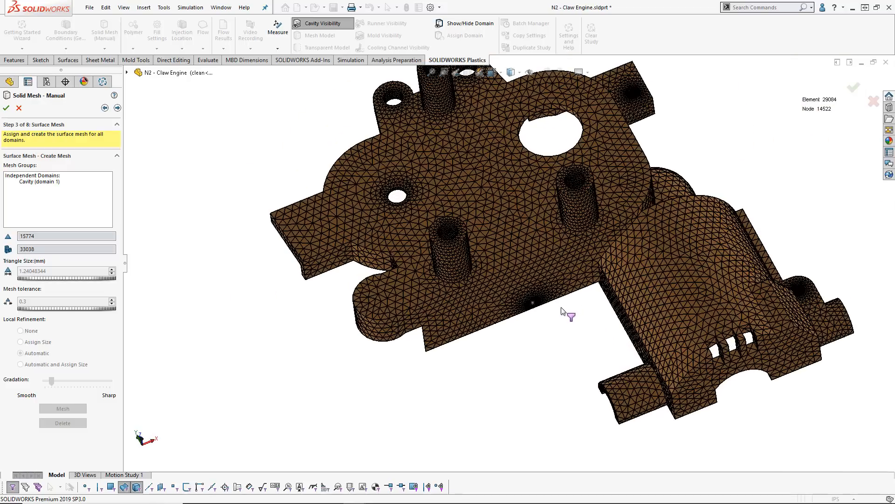
scroll(566, 314, up, 2)
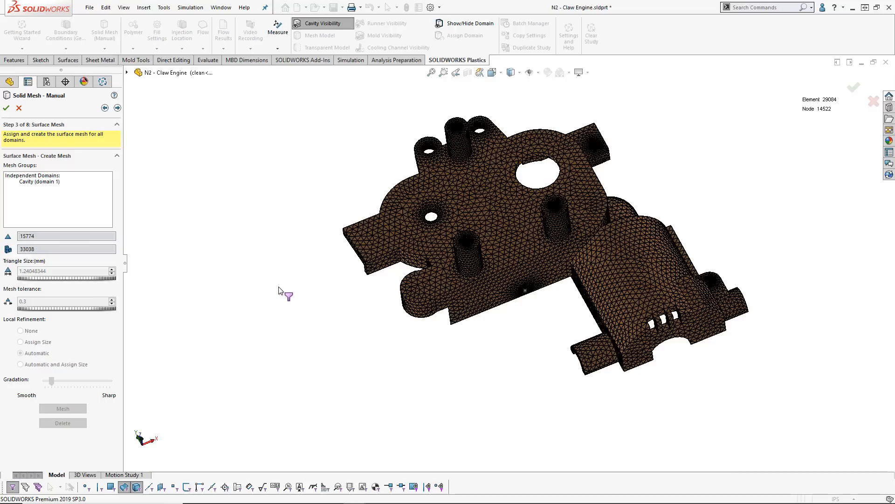
- Advance to the surface mesh summary and examine the triangles around the injection point and boss bases
click(117, 109)
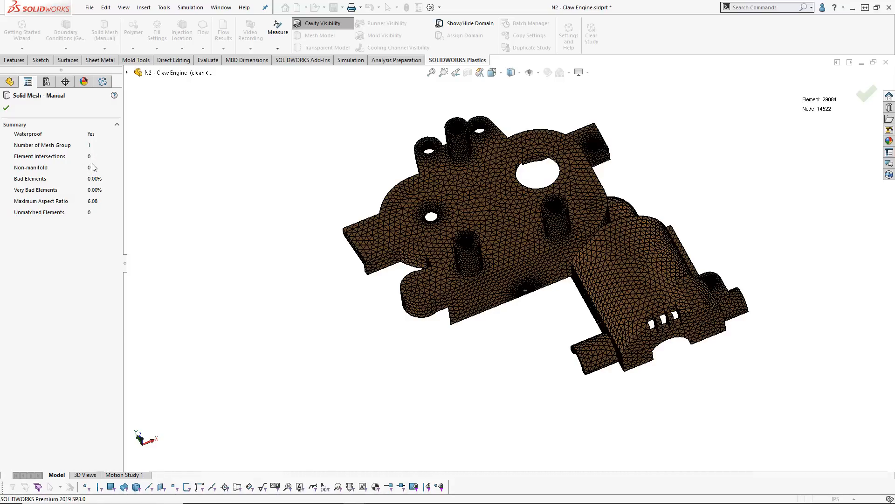
scroll(513, 278, up, 10)
middle_drag(475, 272, 444, 214)
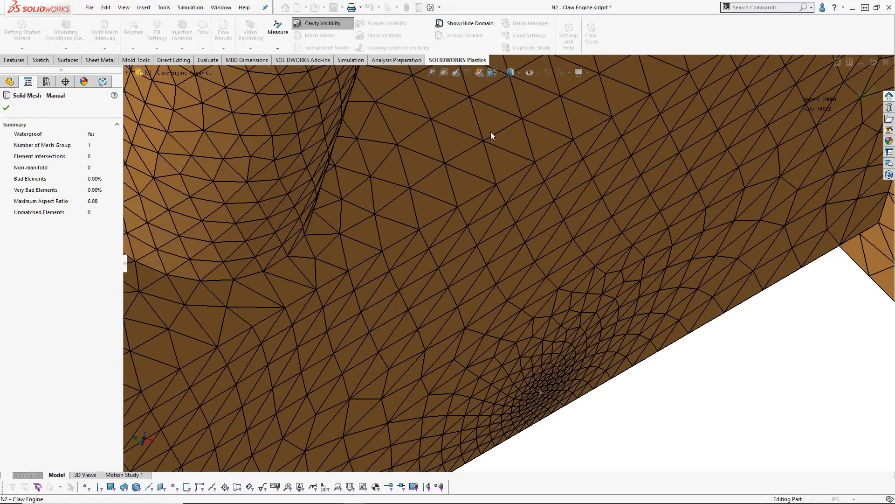
scroll(494, 178, down, 4)
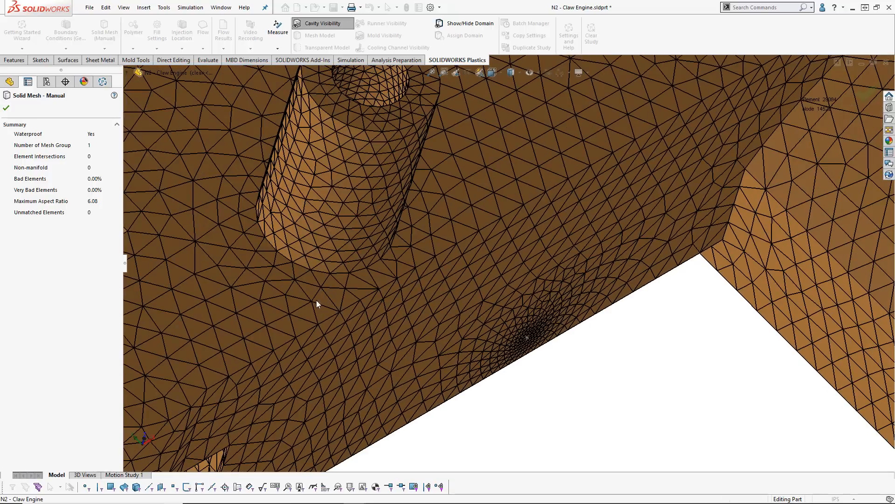
scroll(306, 296, down, 5)
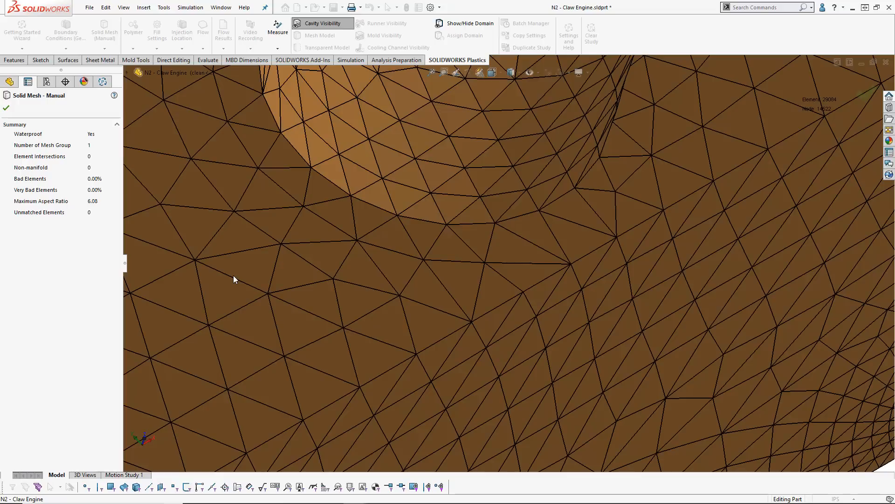
scroll(233, 279, up, 6)
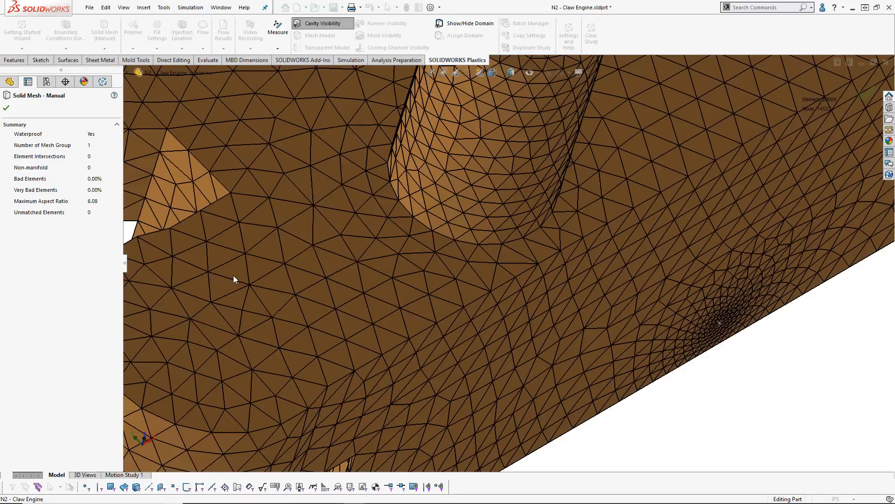
scroll(233, 276, up, 3)
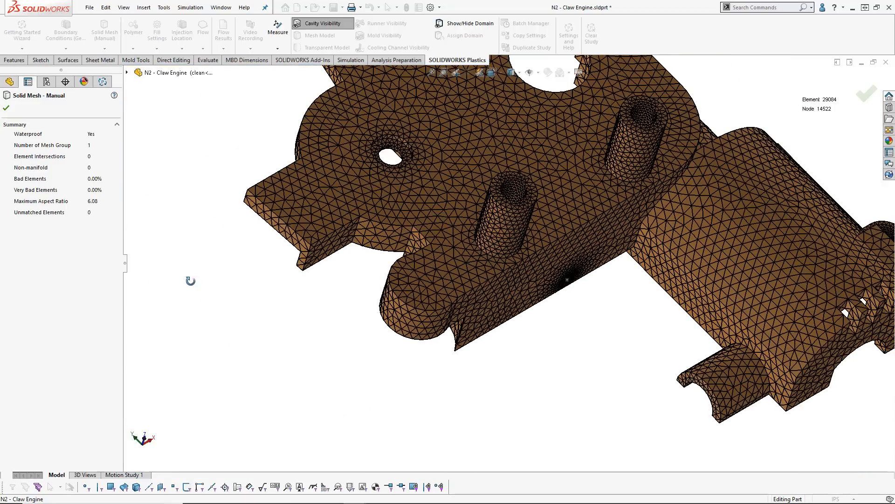
middle_drag(192, 283, 166, 234)
scroll(734, 228, up, 1)
ctrl+middle_drag(735, 231, 619, 231)
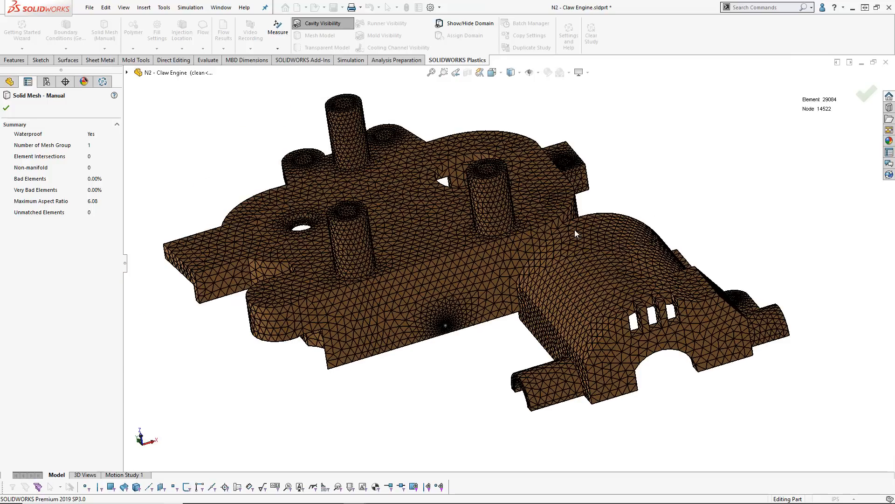
scroll(313, 264, up, 1)
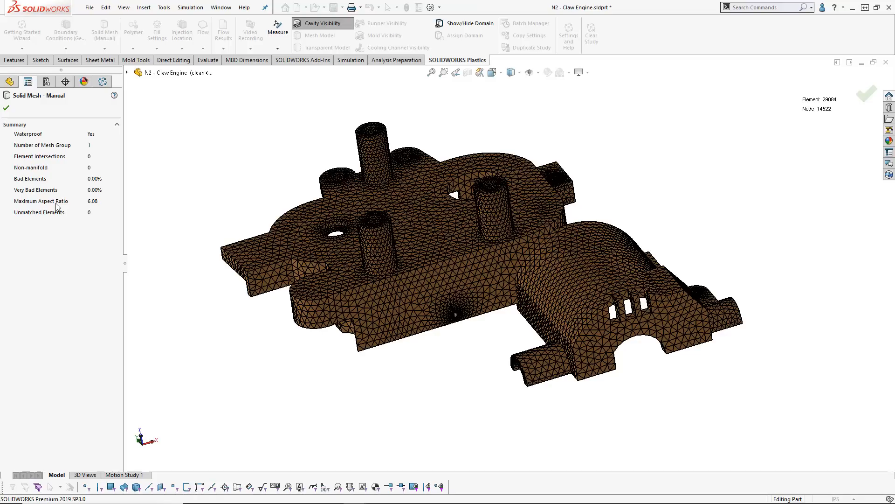
- Accept the mesh summary and open the mesh quality analysis by aspect ratio level to check the surface elements
click(6, 109)
click(11, 276)
click(60, 305)
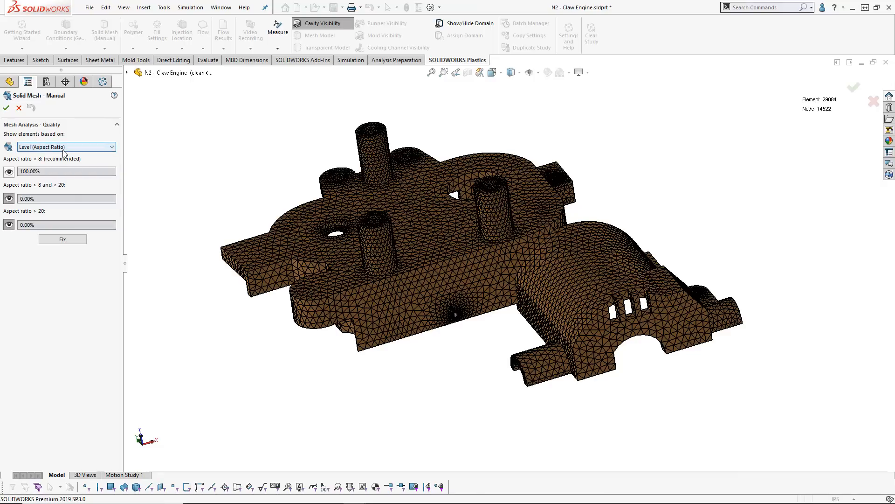
scroll(412, 270, down, 5)
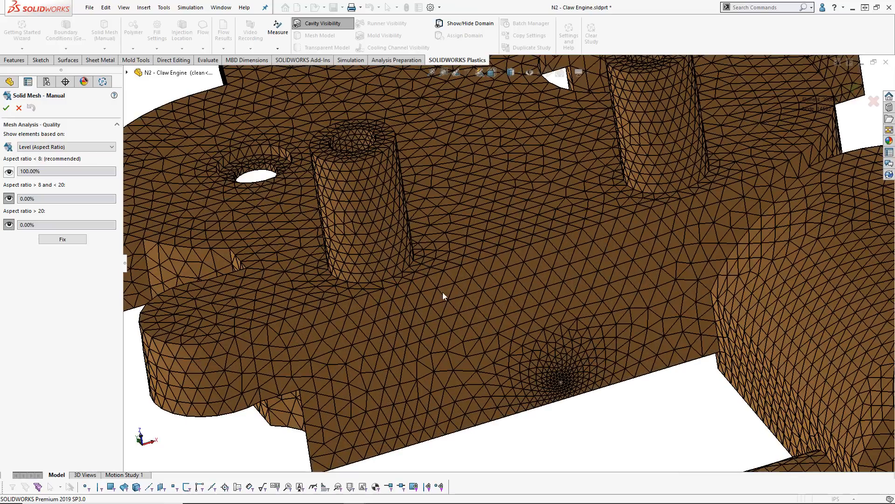
- Close the mesh quality analysis and advance past mesh editing with Tetrahedral as the solid mesh type
scroll(411, 280, up, 4)
scroll(293, 241, up, 2)
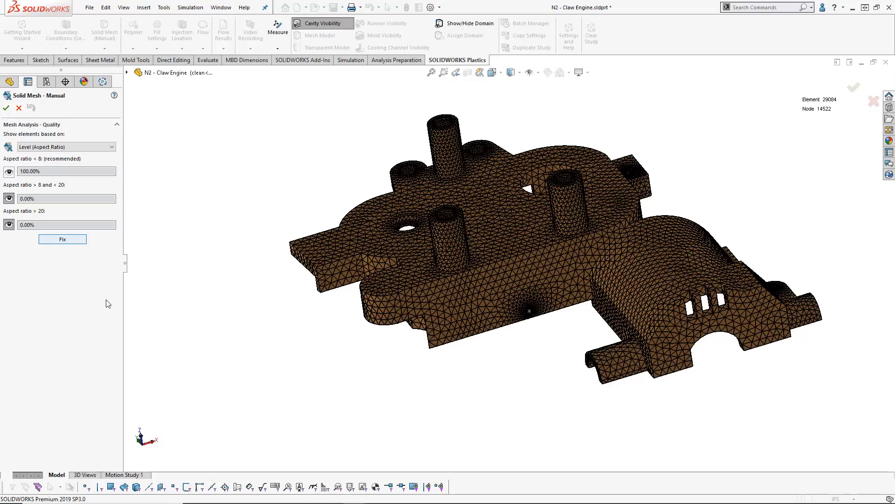
scroll(226, 251, up, 1)
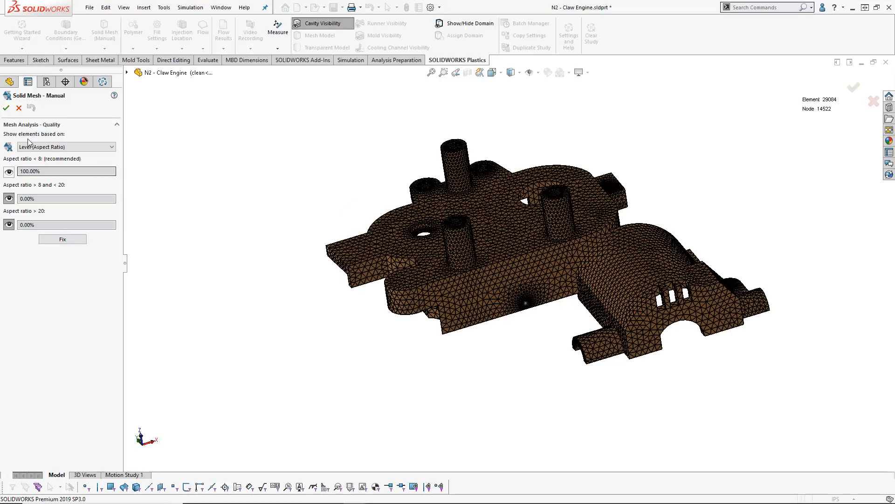
click(6, 108)
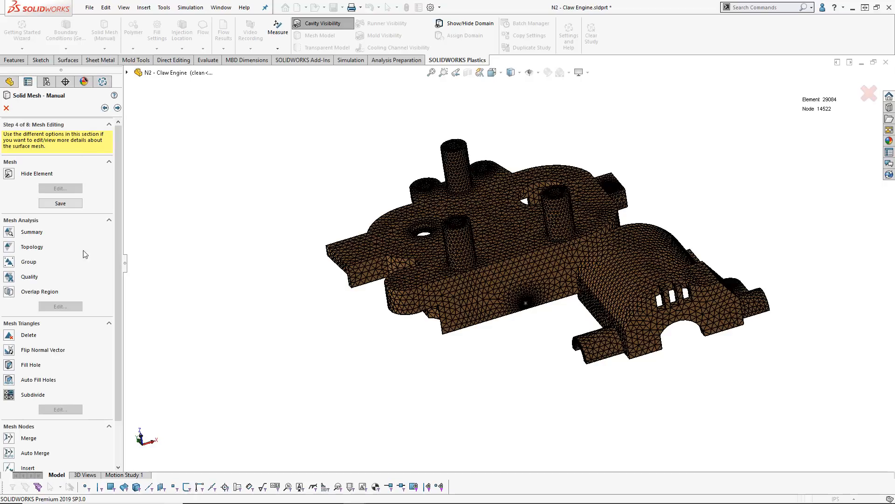
click(117, 108)
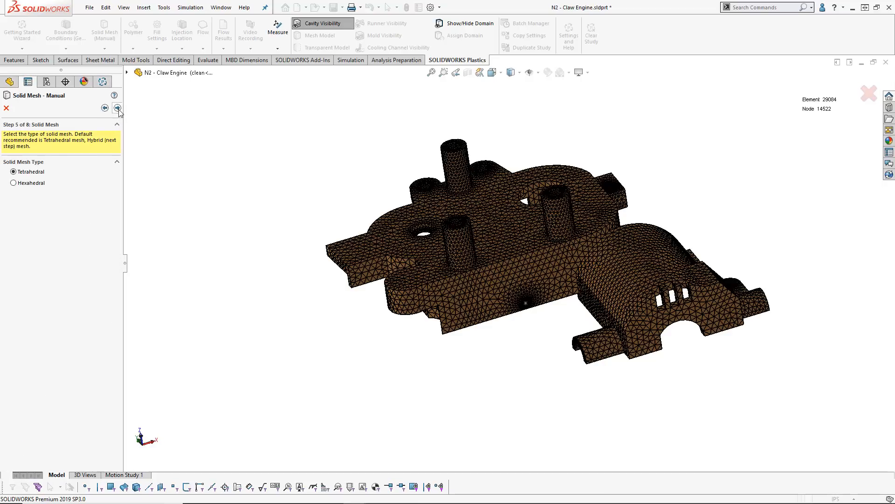
click(117, 107)
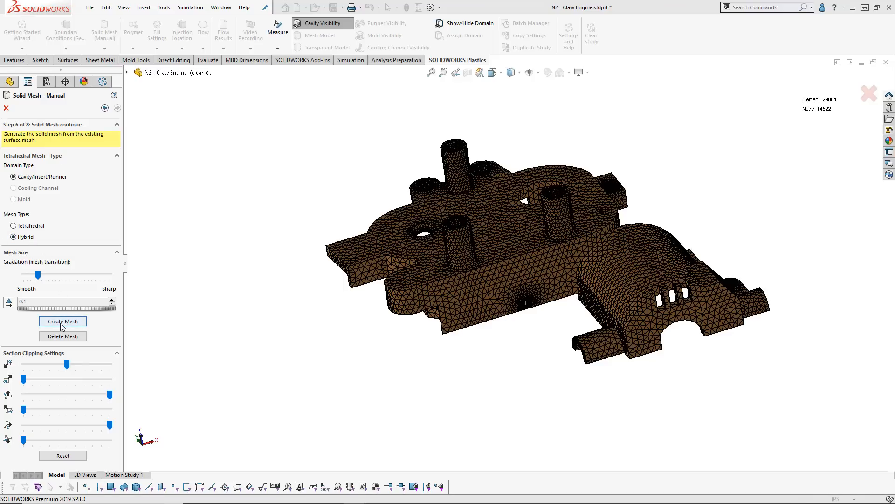
- Create the cavity's Hybrid solid mesh and examine the element layers through the wall at the clipped section
click(61, 322)
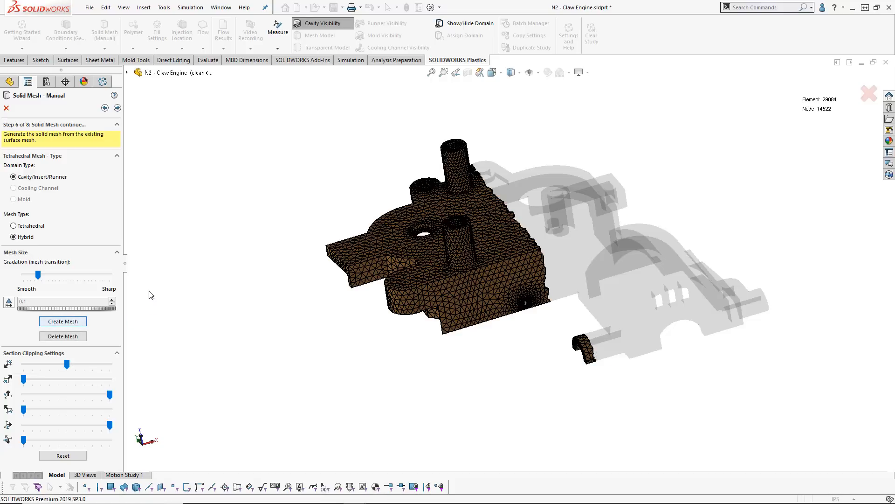
middle_drag(499, 324, 353, 336)
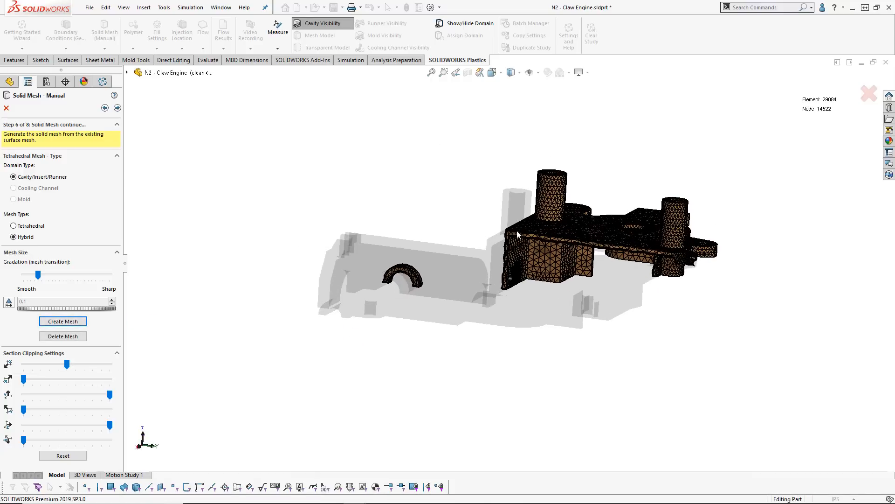
scroll(515, 292, down, 10)
middle_drag(520, 271, 528, 275)
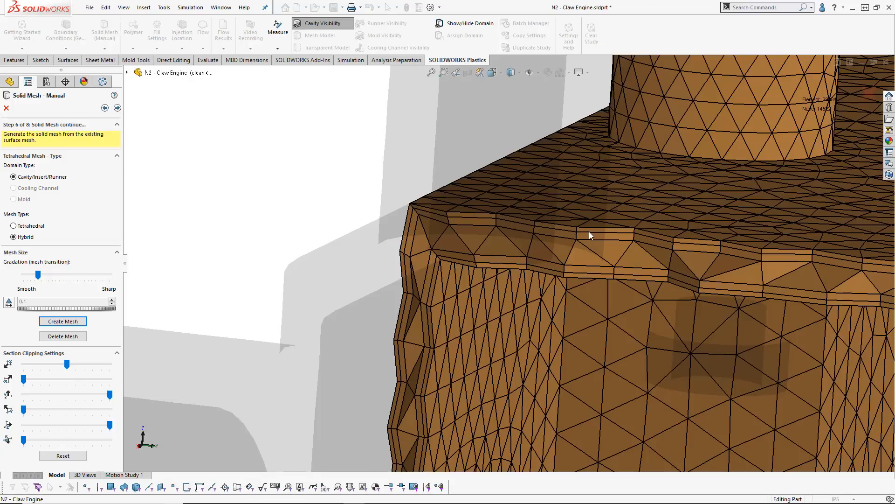
scroll(598, 253, up, 10)
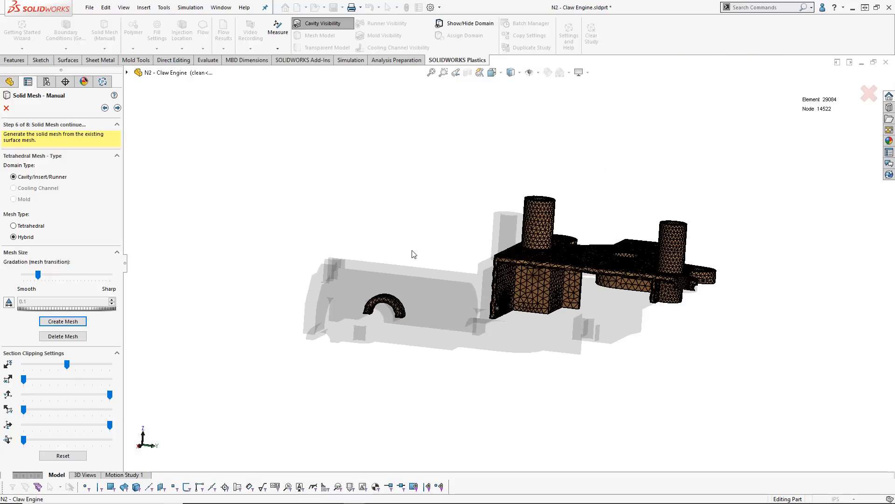
middle_drag(412, 252, 520, 349)
- Proceed through the section clipping and solid mesh quality stages, finish the manual mesh, and view the meshed part
click(118, 108)
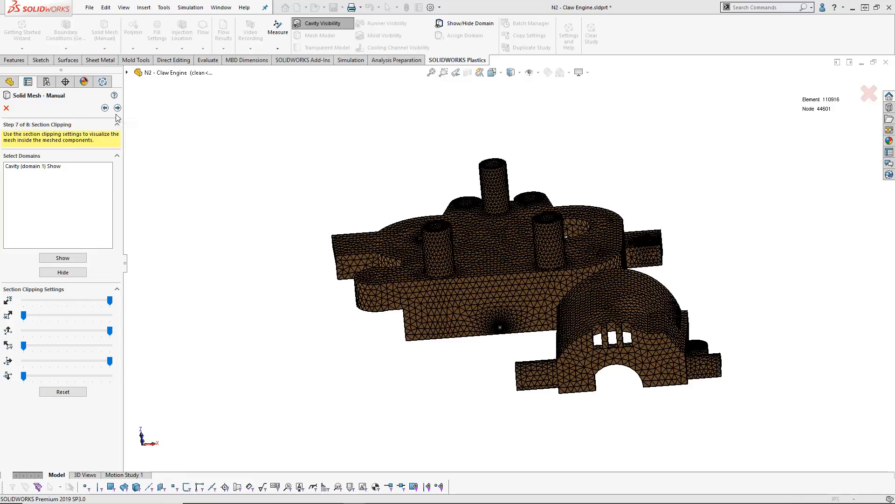
click(118, 108)
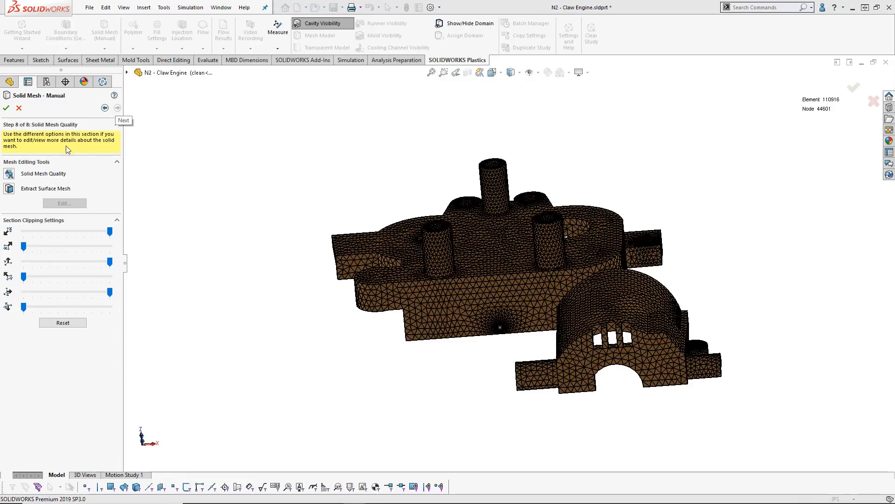
click(11, 109)
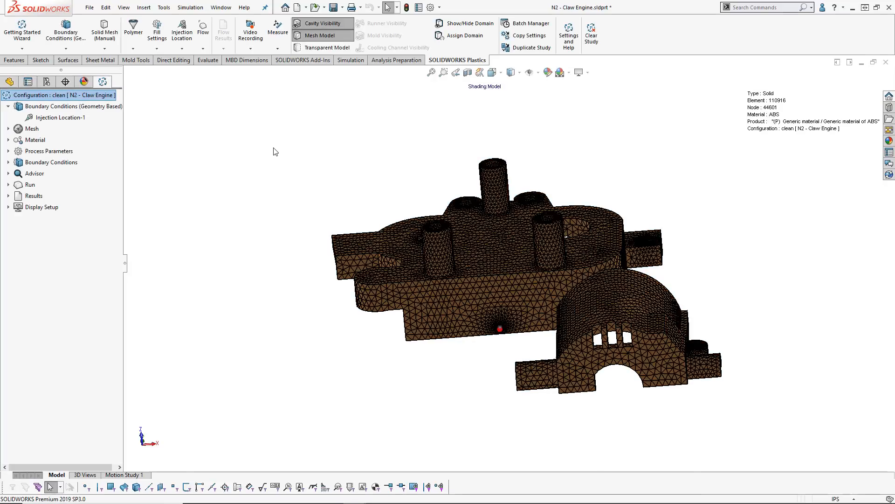
middle_drag(530, 409, 536, 300)
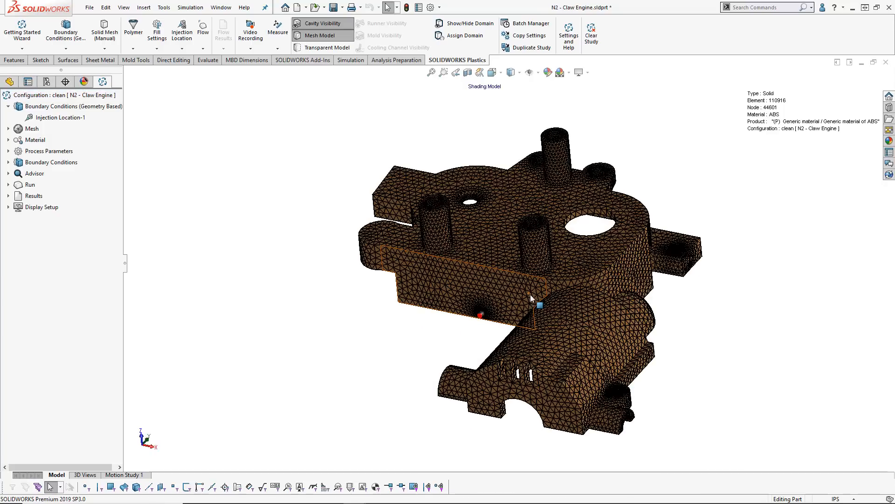
- Open the polymer database for the cavity and list the ABS family from the default database
click(8, 140)
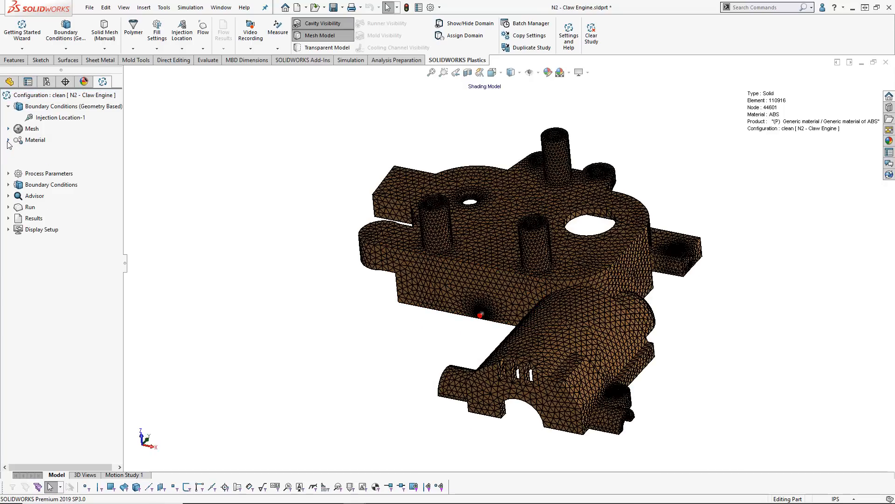
right_click(48, 152)
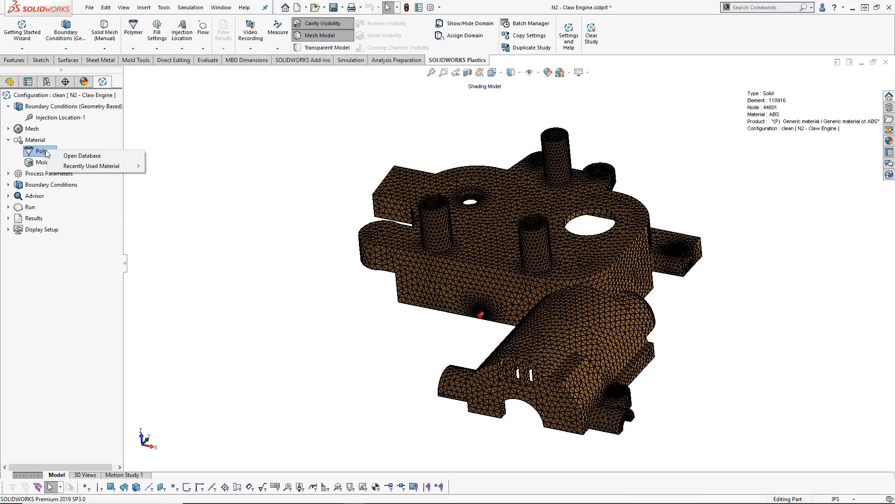
click(79, 157)
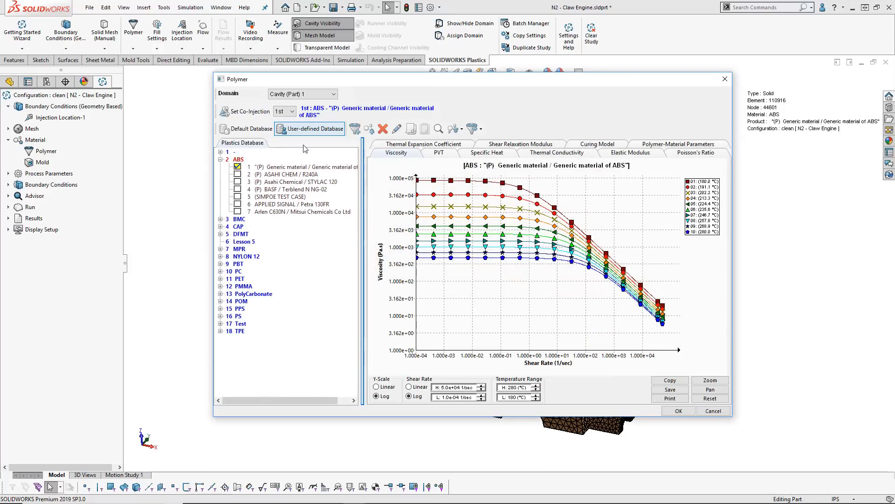
click(248, 129)
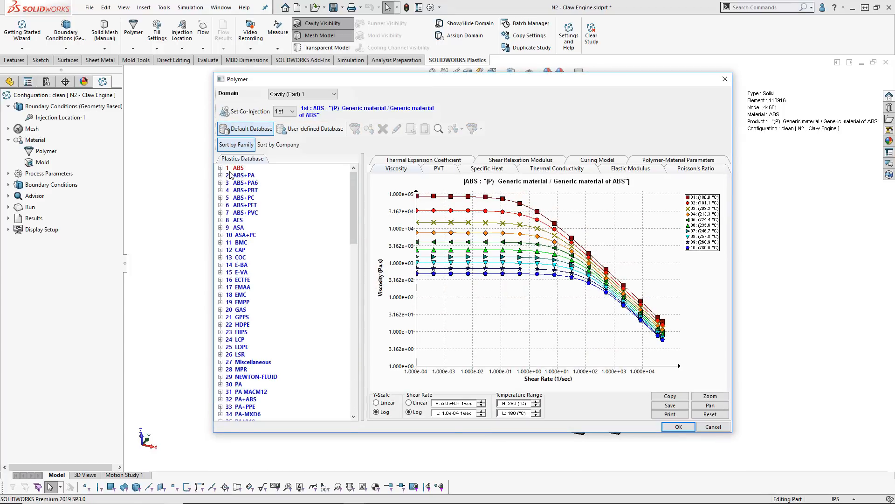
click(220, 168)
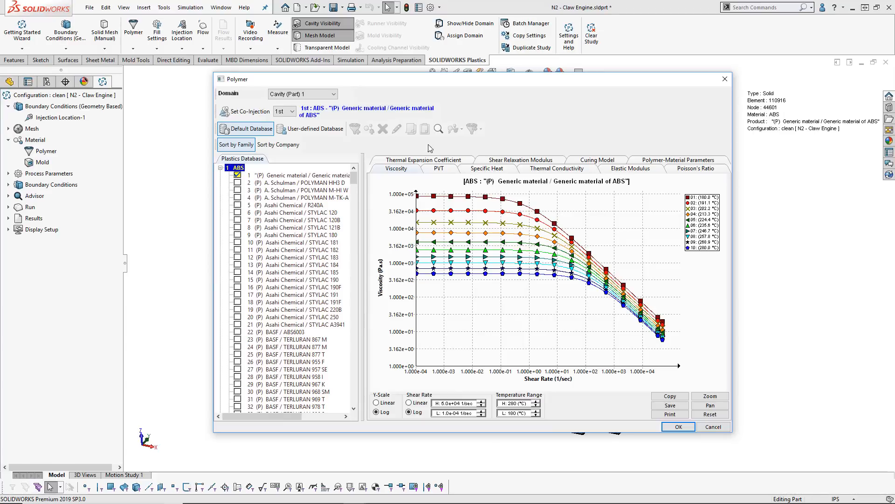
- Search the polymer products for "terluran" and "gp22", and close the search
click(438, 130)
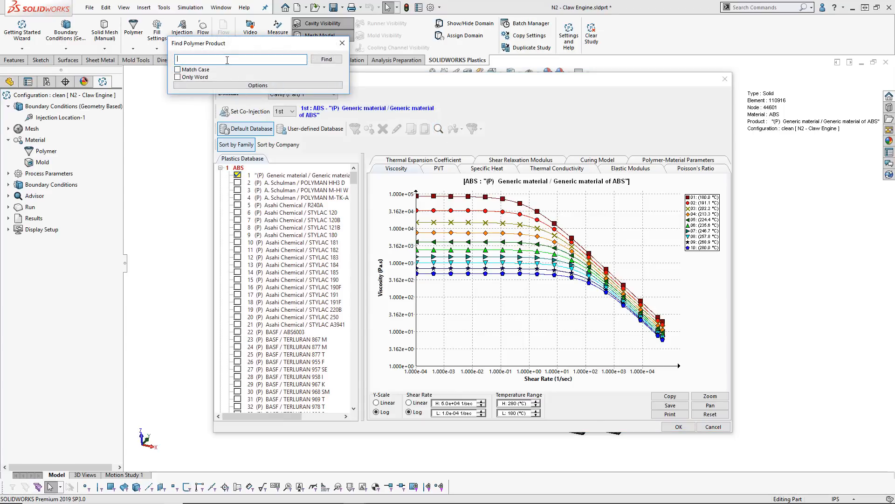
text(terluran)
key(Return)
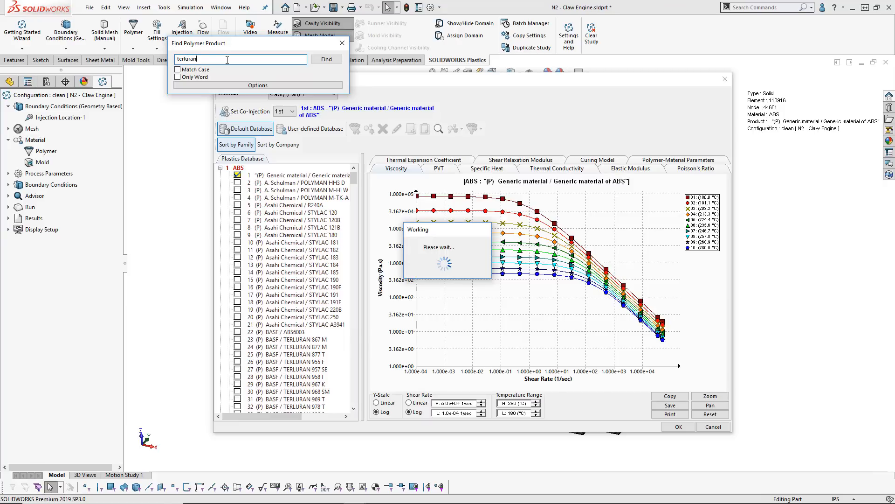
scroll(246, 135, down, 6)
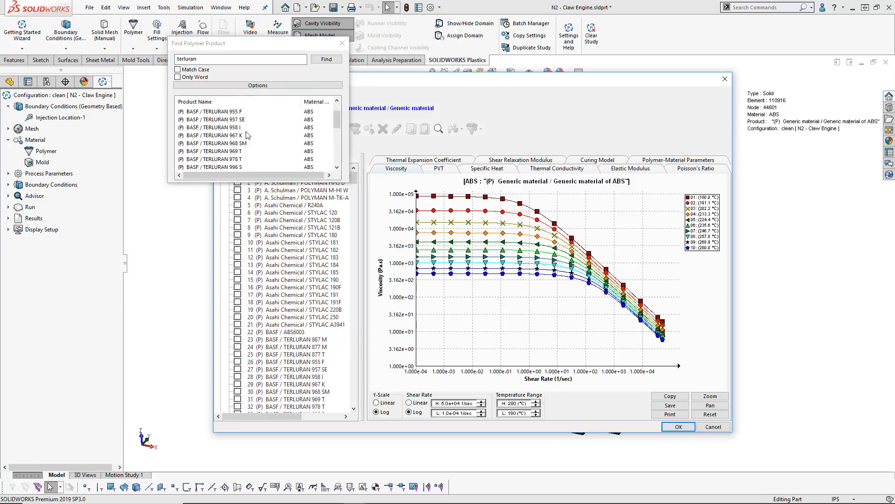
scroll(248, 140, down, 2)
scroll(250, 159, up, 3)
scroll(250, 159, up, 2)
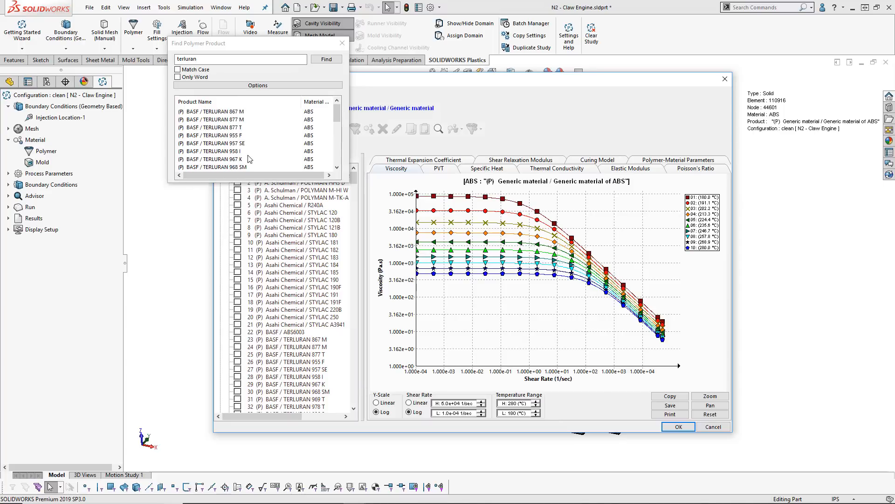
click(203, 59)
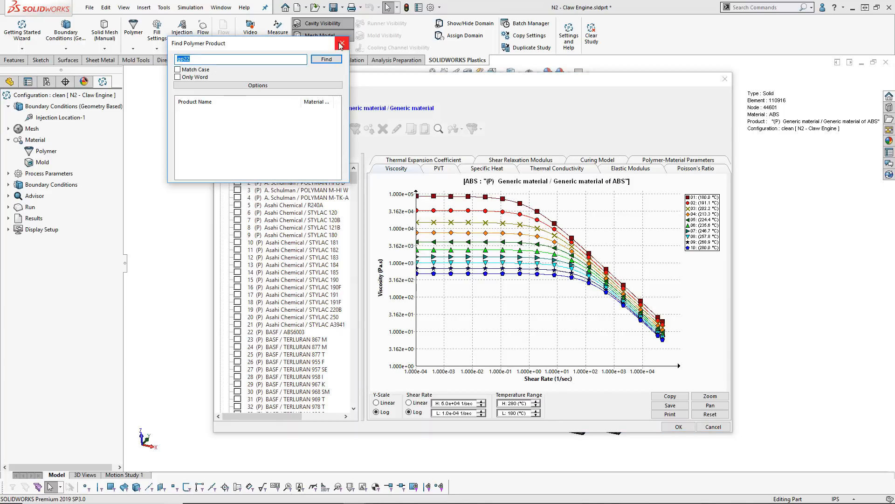
click(340, 45)
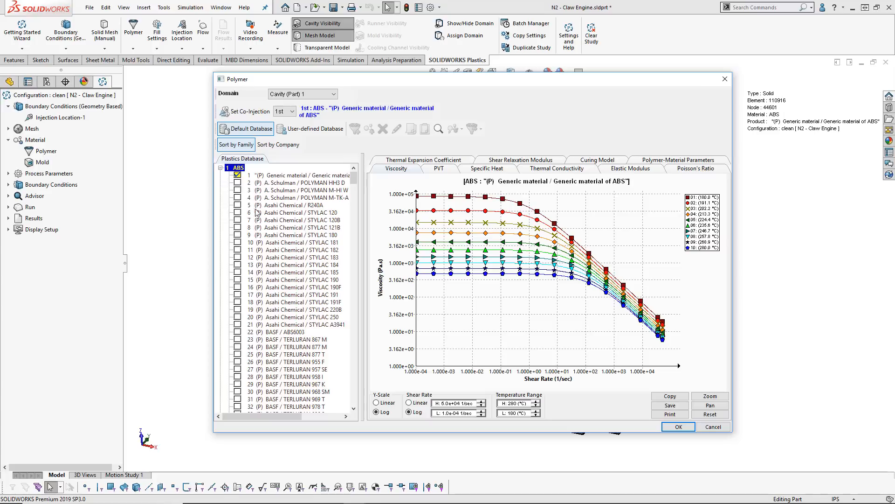
- Assign BASF TERLURAN GP-22 as the cavity's ABS polymer after reviewing its material parameters
scroll(258, 220, down, 3)
scroll(258, 220, down, 3)
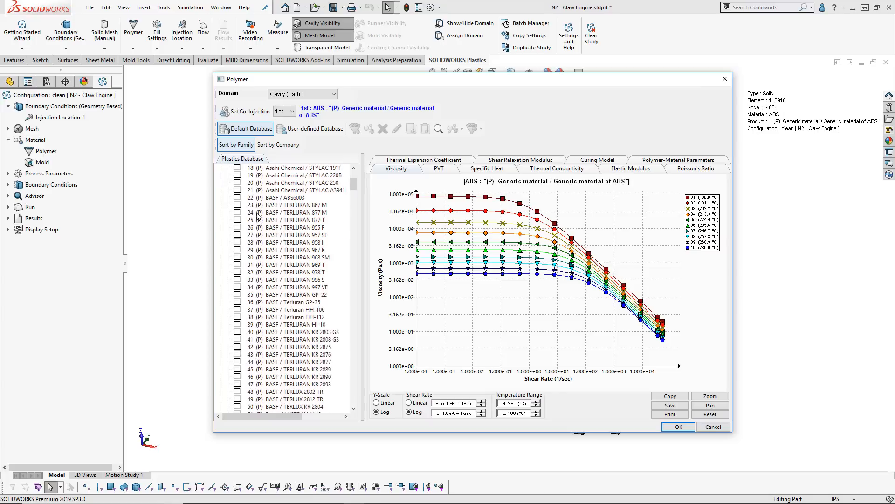
click(237, 295)
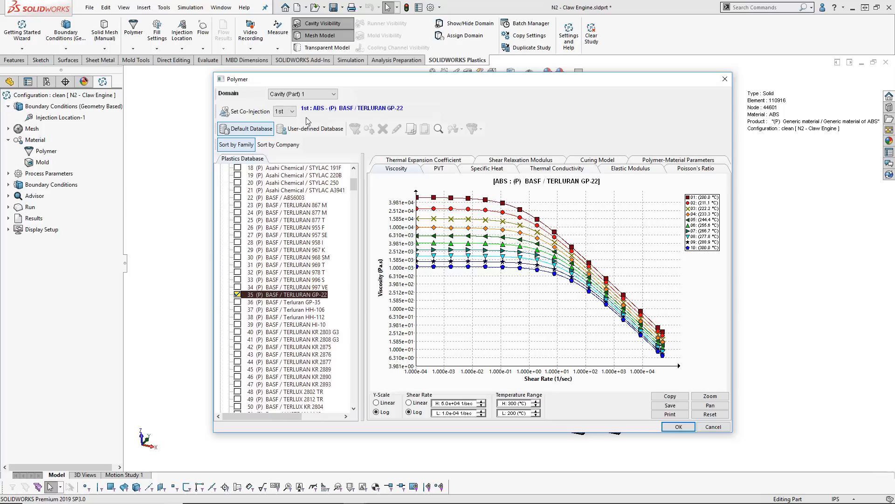
click(666, 161)
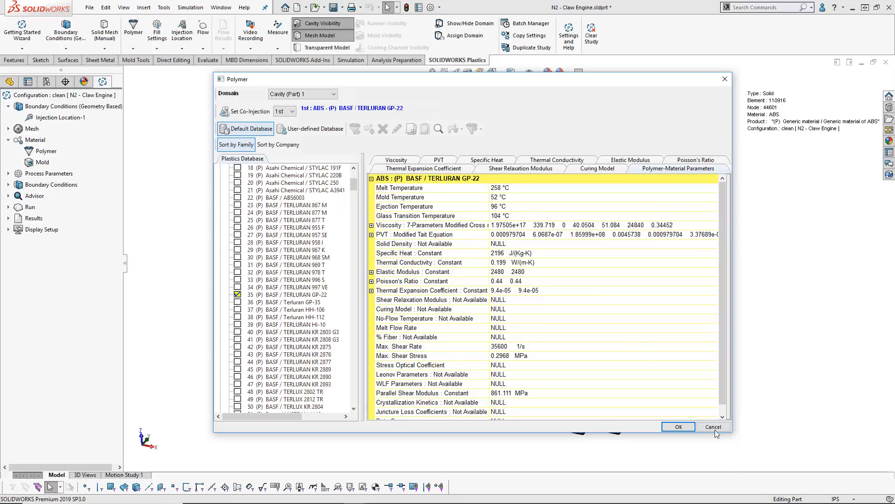
click(678, 427)
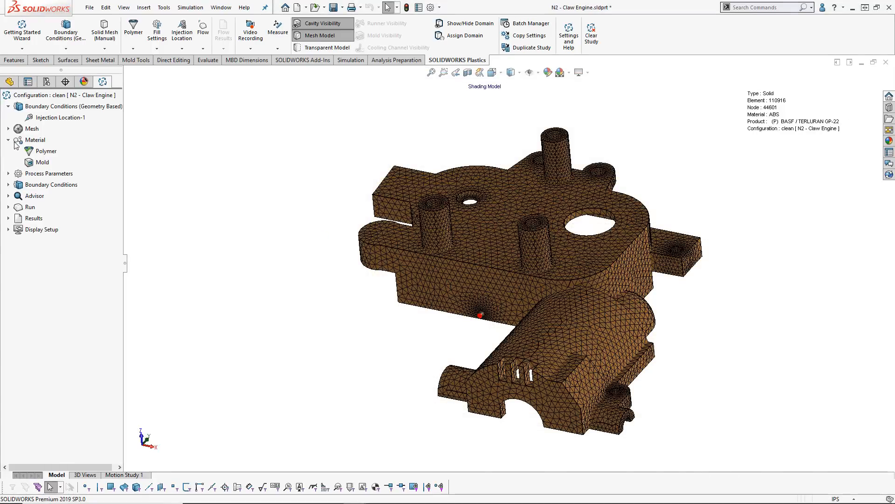
- Open the fill settings, switch the filling time to manual and back to automatic, and accept the process parameters
click(8, 173)
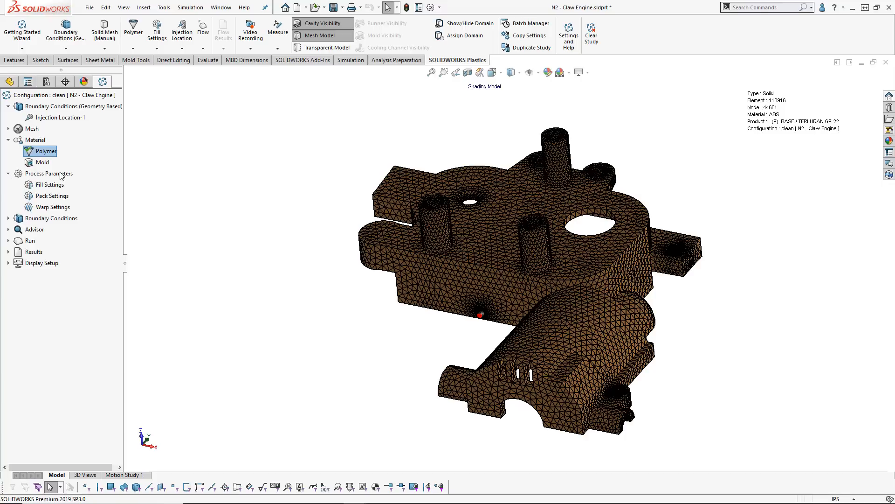
right_click(50, 184)
click(70, 190)
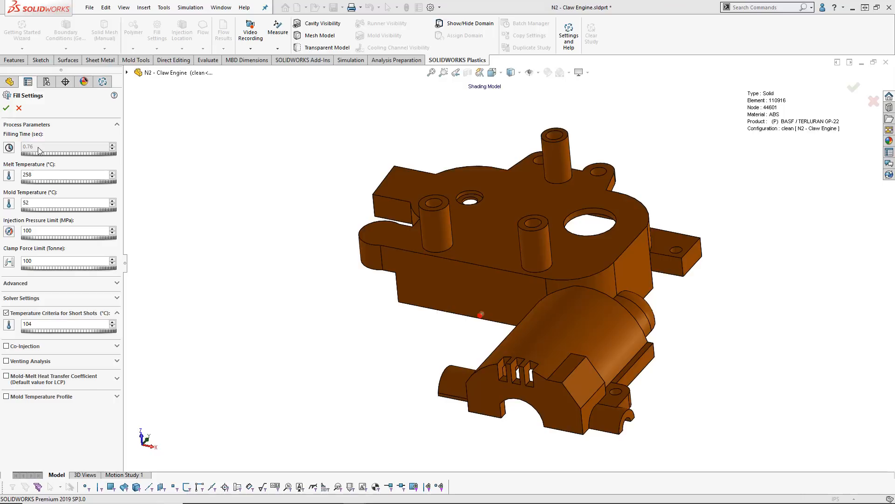
click(9, 147)
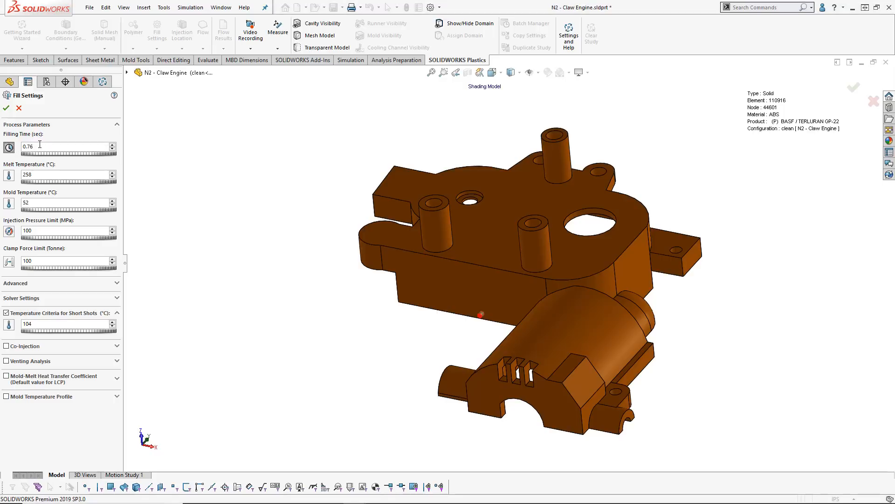
click(9, 148)
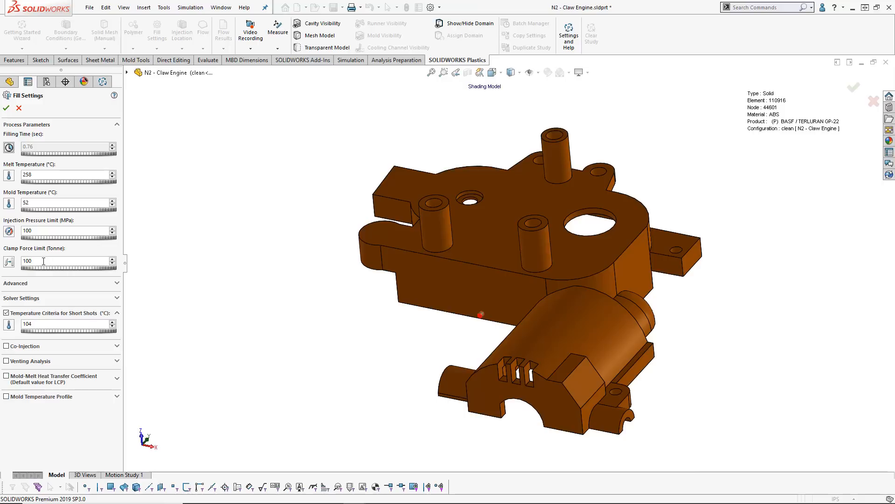
click(6, 108)
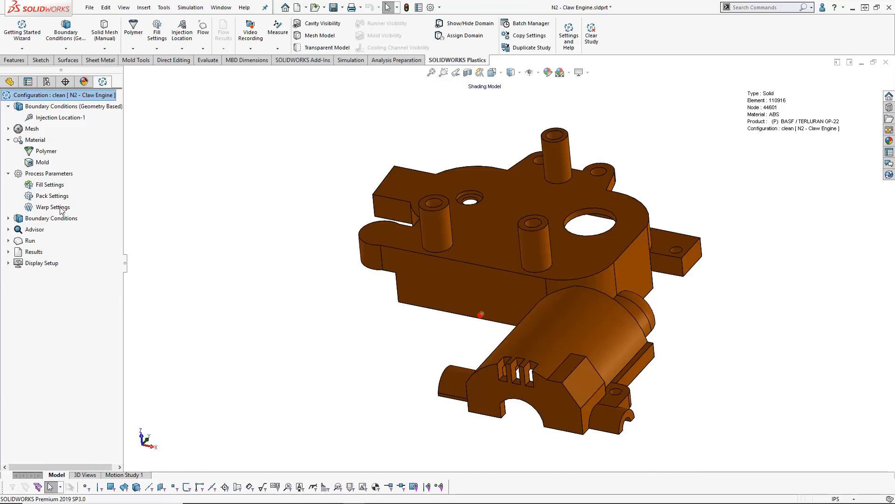
- Collapse the process parameters and list the available mesh-based boundary conditions in the study tree
click(9, 174)
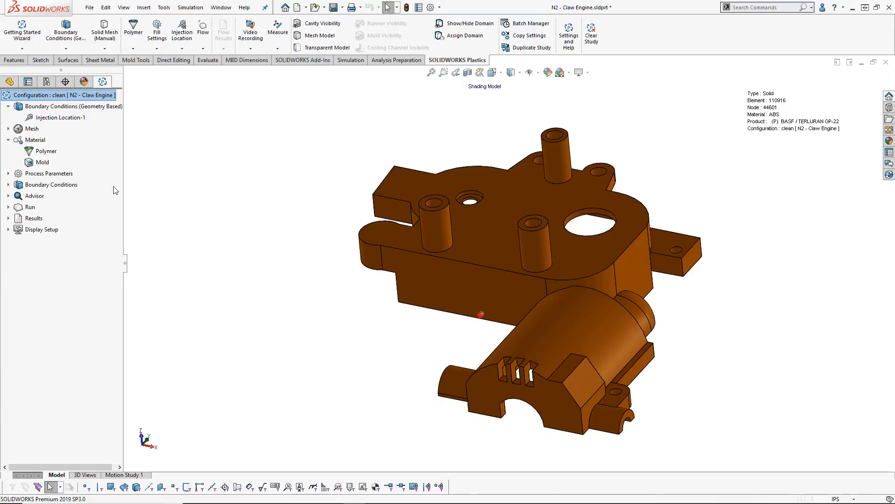
click(9, 185)
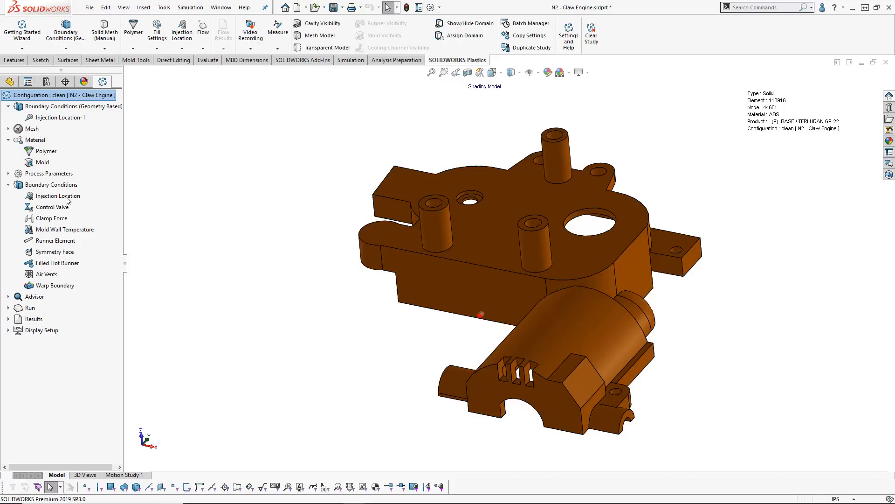
- Display the mesh model, examine the mesh around the injection location, and list the available analysis runs
click(313, 36)
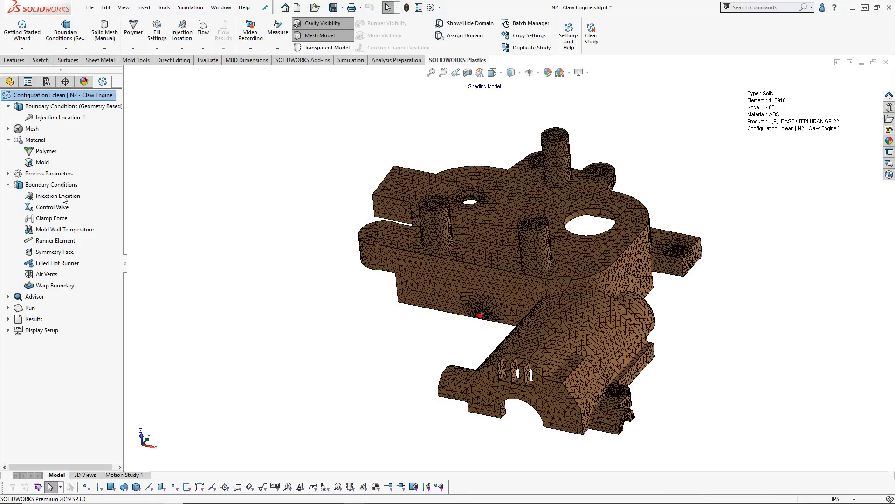
scroll(436, 348, down, 5)
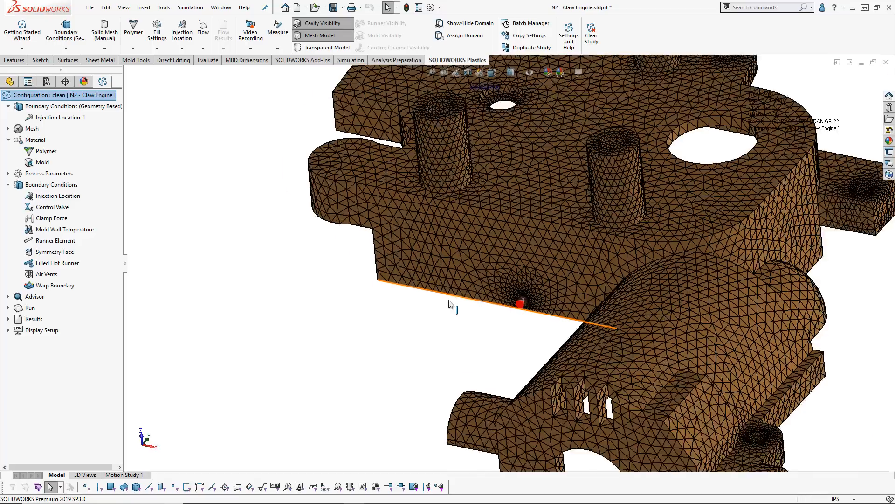
scroll(456, 300, down, 3)
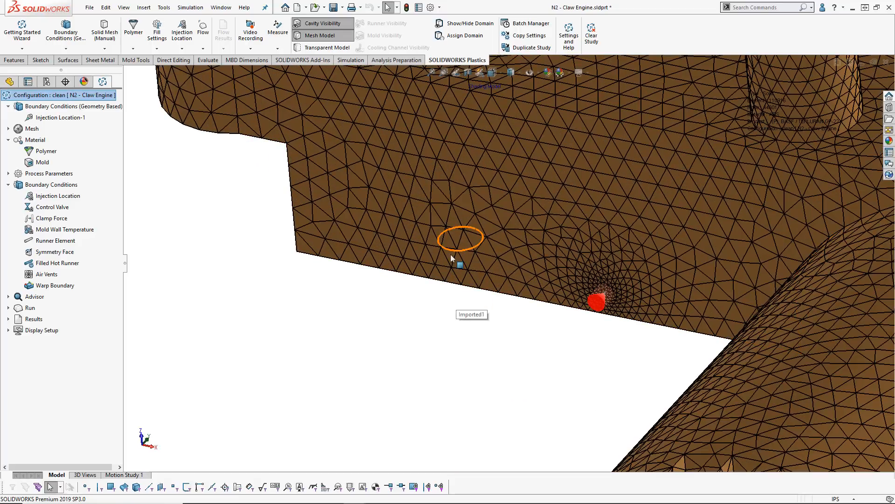
scroll(455, 250, up, 2)
scroll(367, 292, up, 5)
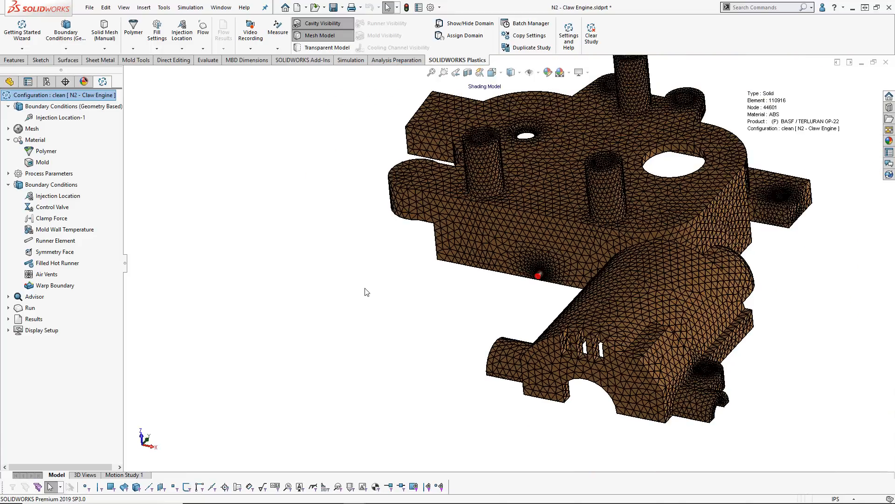
scroll(501, 277, up, 1)
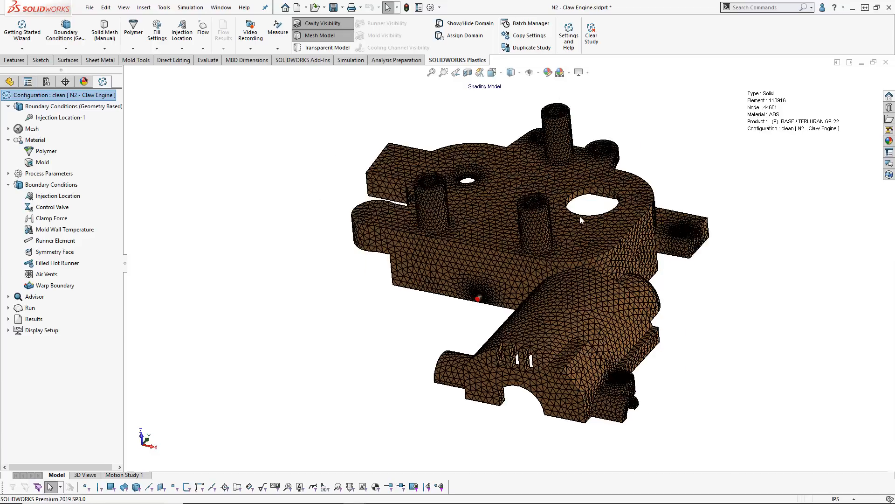
scroll(378, 305, up, 2)
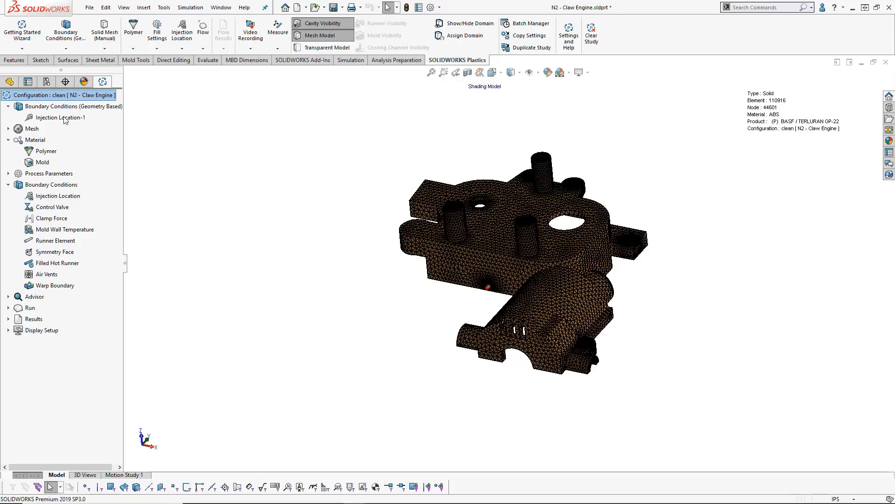
scroll(493, 308, down, 4)
scroll(485, 298, down, 3)
scroll(478, 280, up, 3)
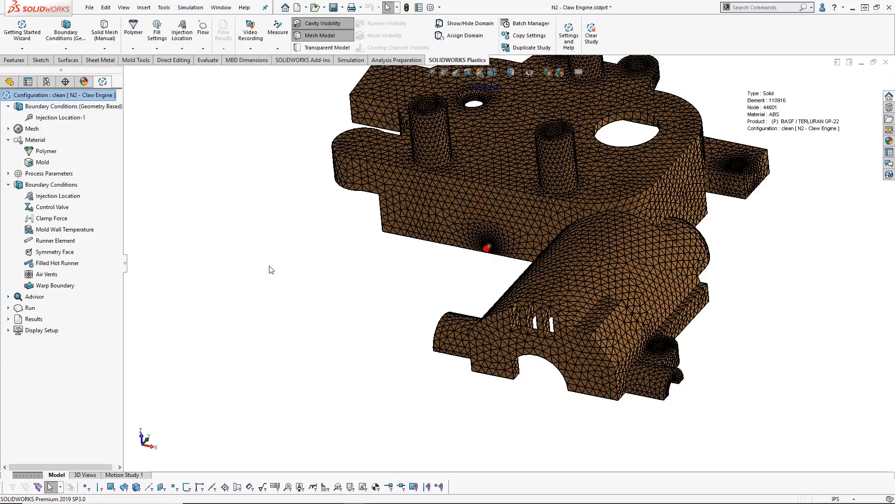
click(8, 308)
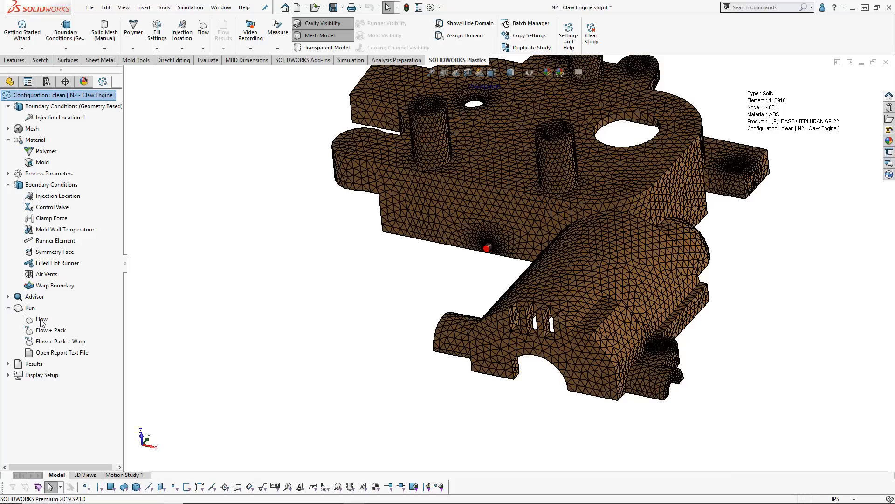
key(f)
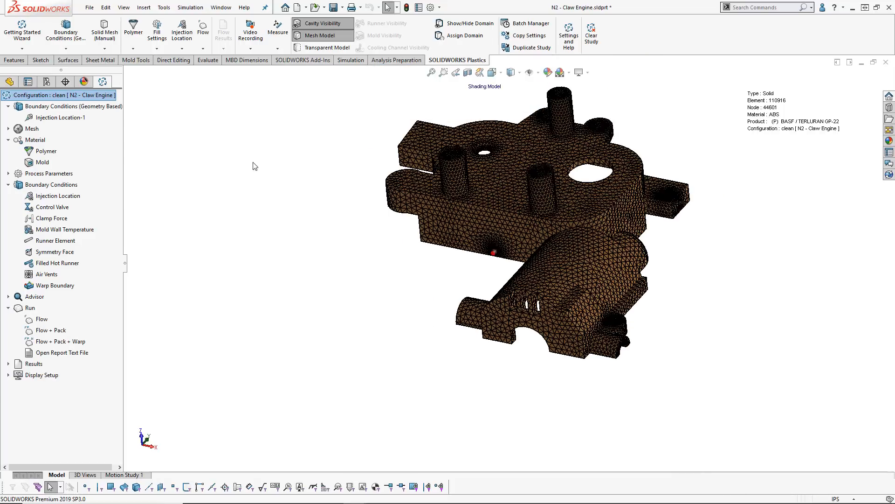
- Activate the Plastics_study_1 configuration, reload its Plastics project, and return to the study tree
click(46, 82)
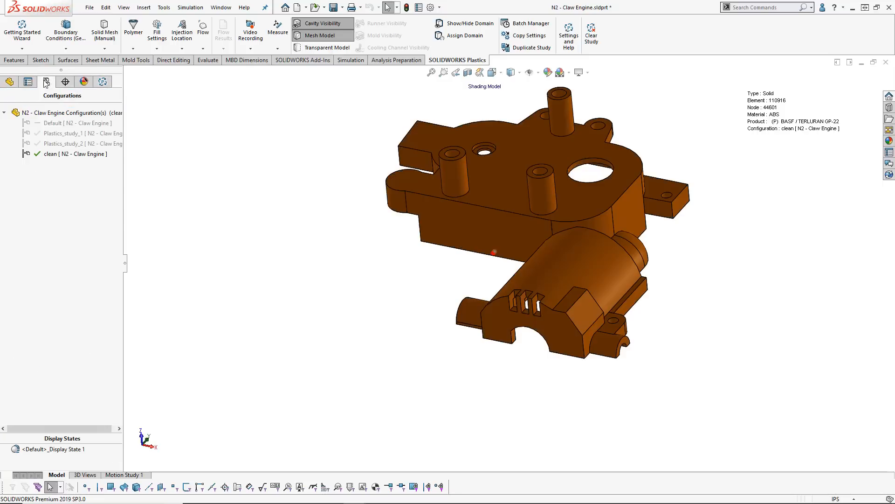
click(56, 134)
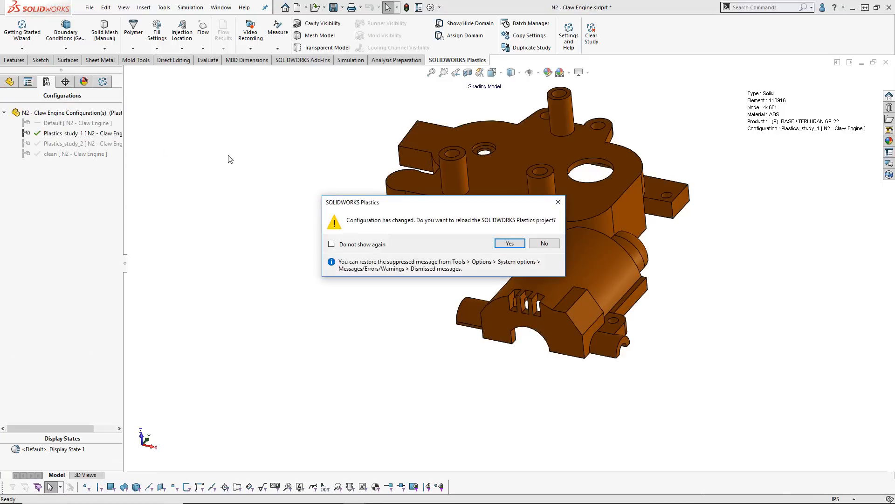
click(510, 243)
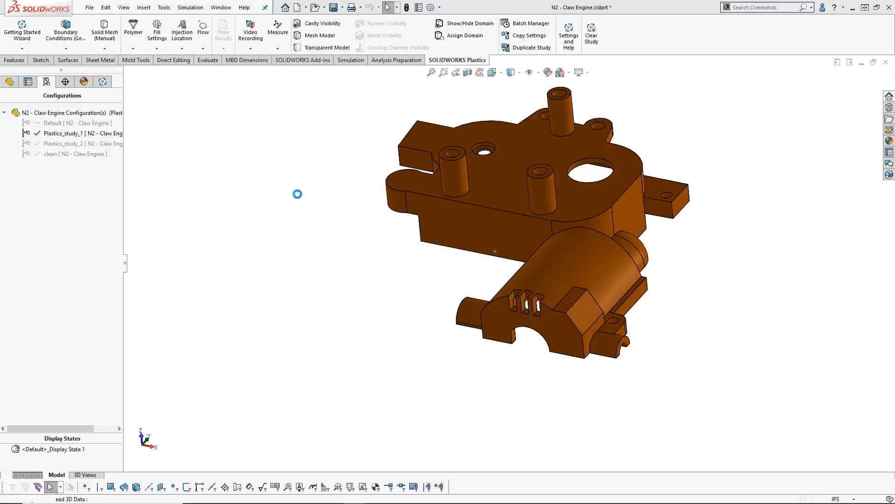
click(103, 81)
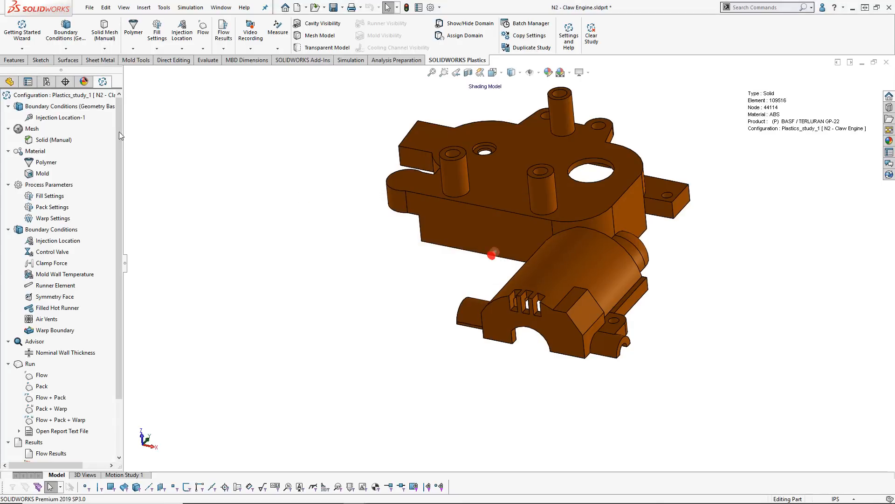
- Open the flow results and show the fill time plot with weld lines and air traps overlaid
scroll(119, 133, down, 2)
drag(127, 180, 139, 235)
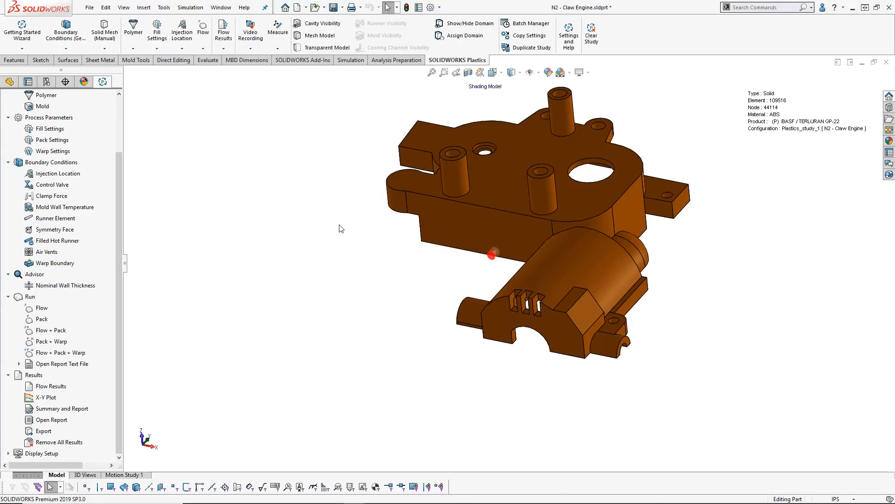
scroll(366, 214, up, 1)
scroll(608, 175, down, 1)
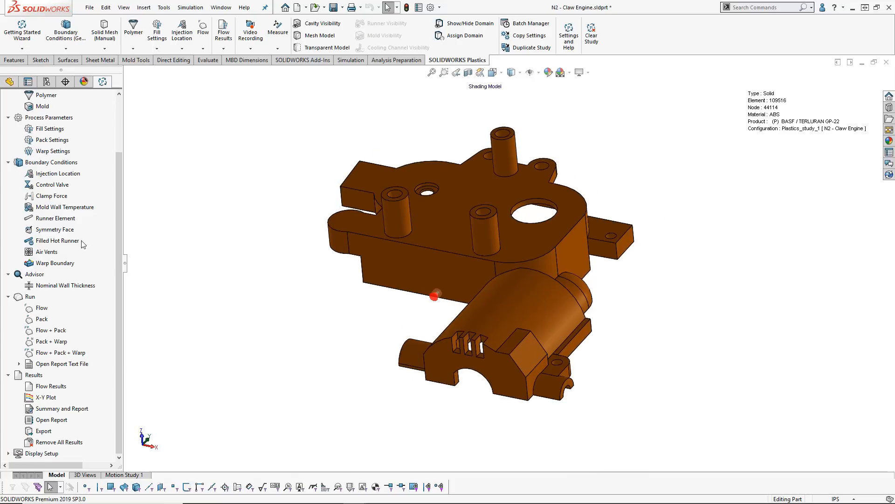
click(46, 386)
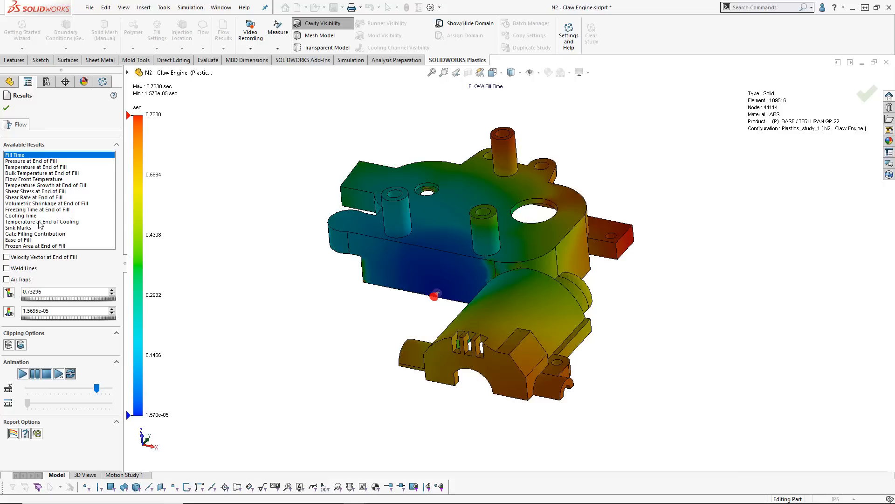
click(6, 268)
click(7, 279)
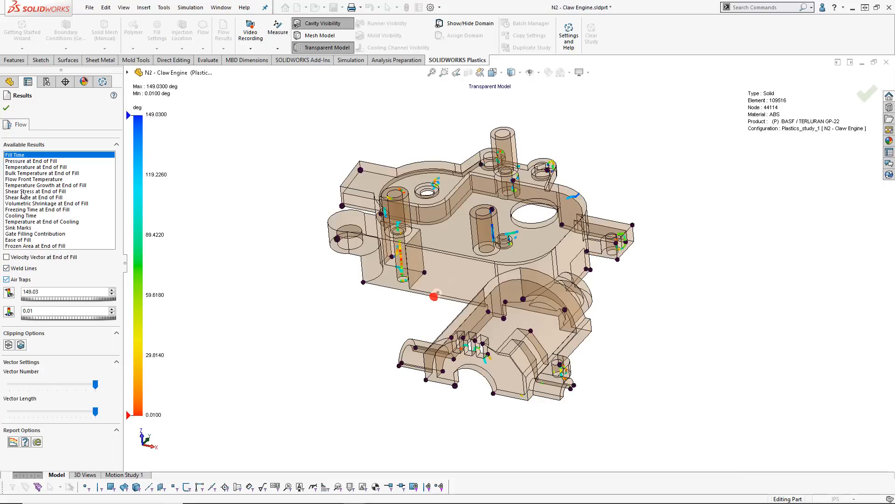
click(26, 154)
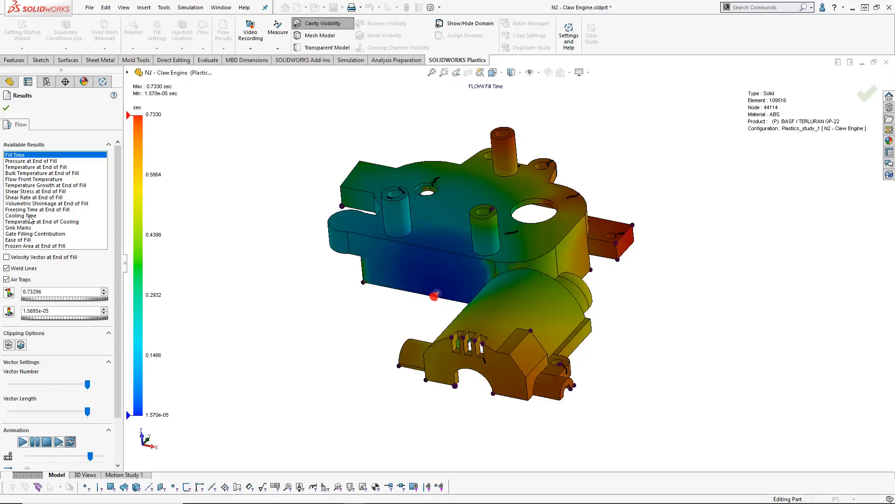
- Review the cooling time plot and the temperature at end of cooling plot
click(21, 216)
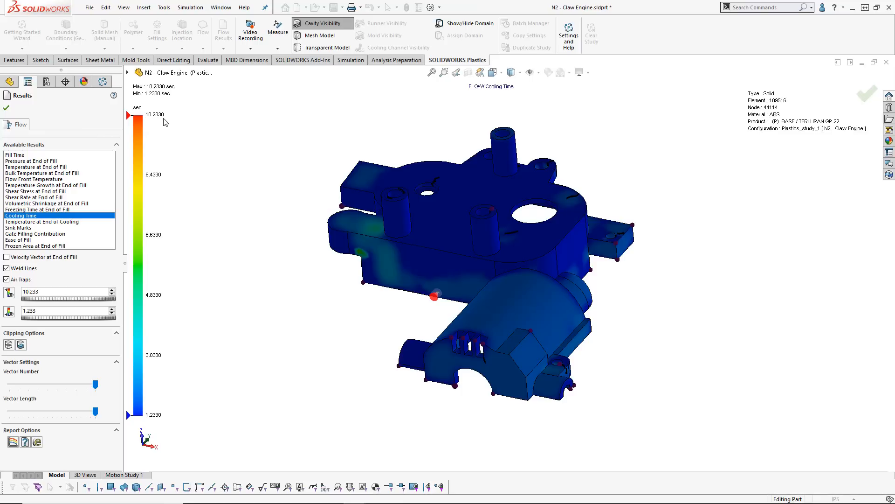
click(22, 222)
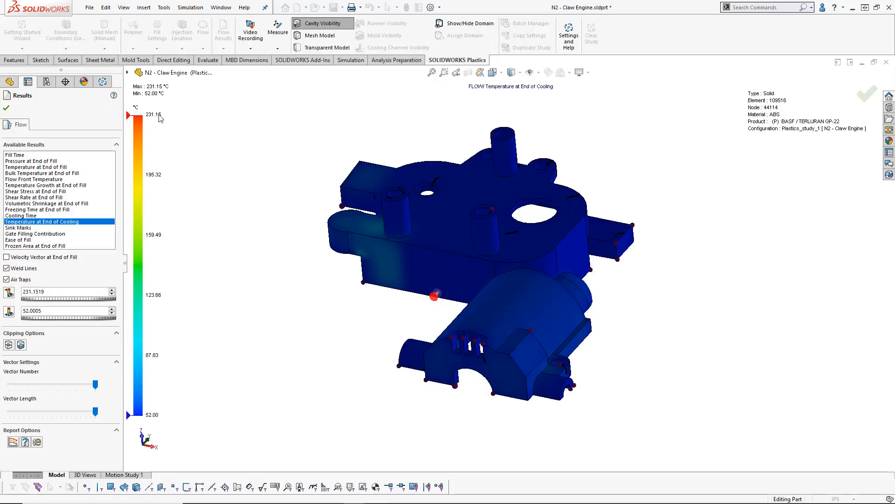
- Display the sink marks plot and examine the affected area on the thick outer corner of the part
click(27, 228)
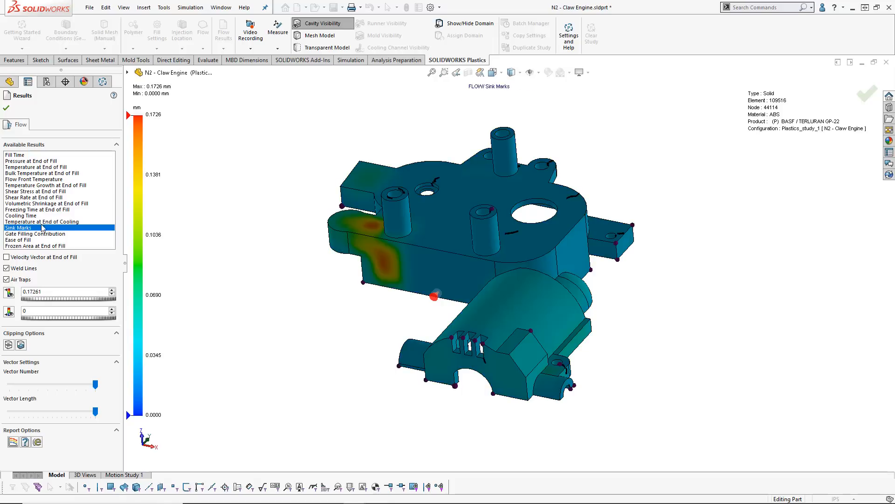
scroll(336, 290, down, 3)
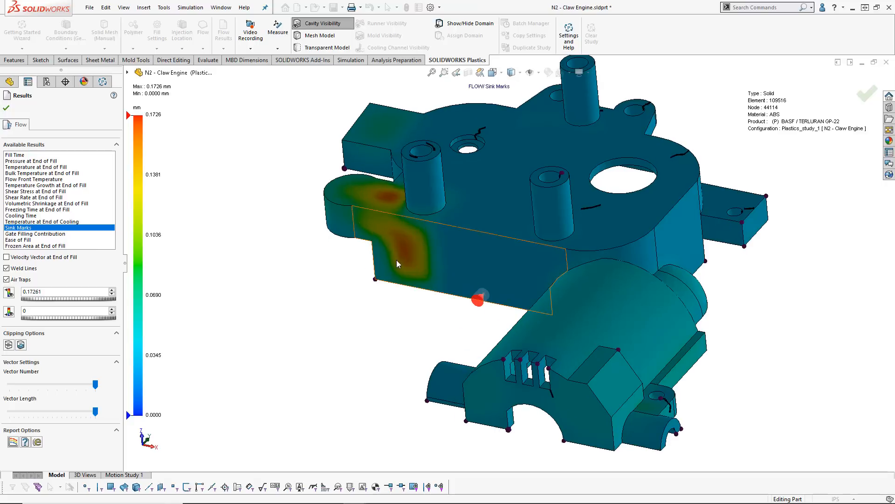
scroll(354, 303, up, 3)
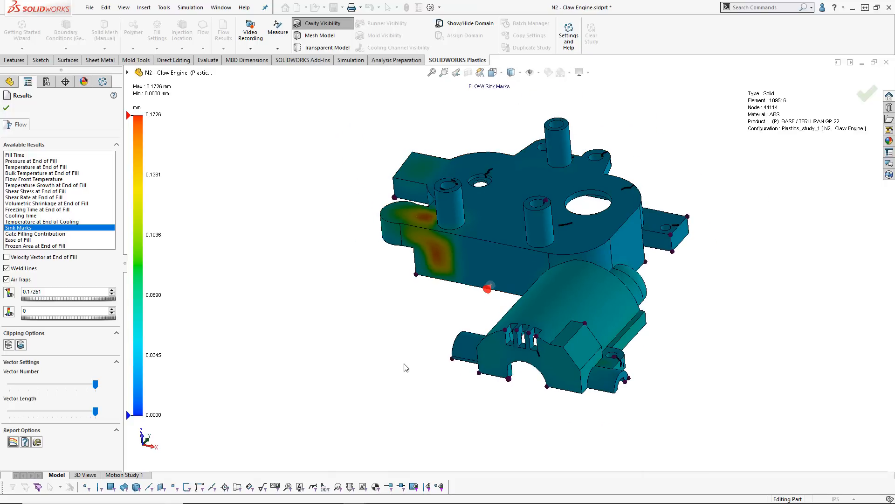
- Switch to the saved Plastics_Restored_View, examine the sink marks on the inner side of the part, and close the flow results
key(space)
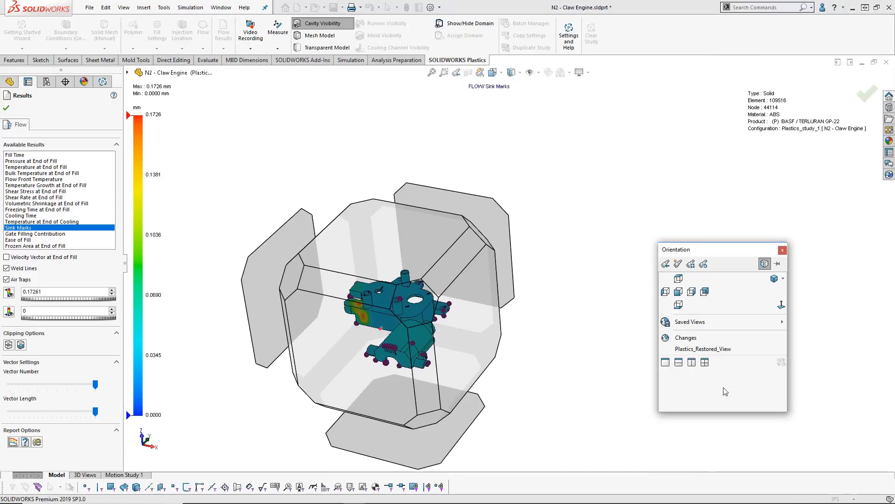
click(706, 348)
scroll(494, 315, down, 5)
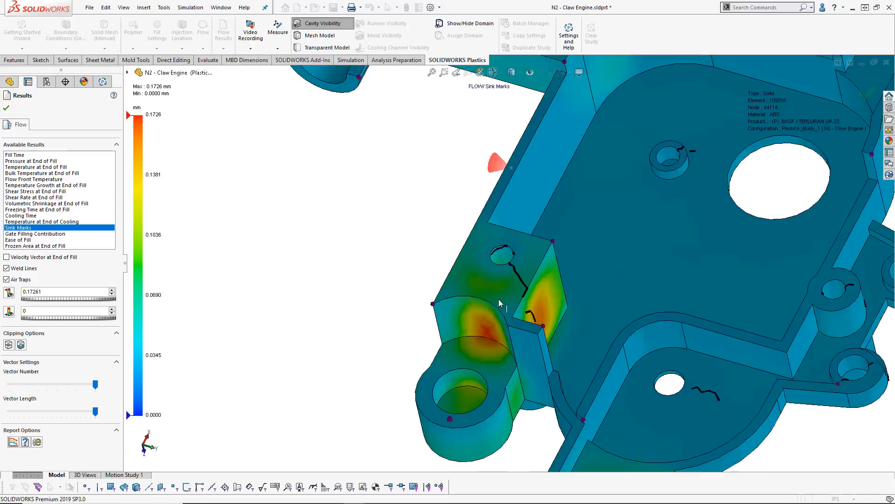
scroll(494, 315, down, 1)
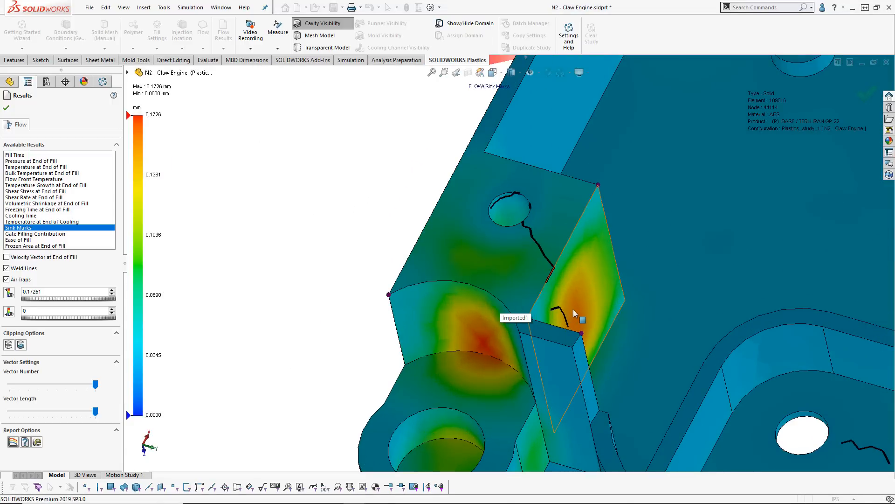
scroll(577, 317, up, 5)
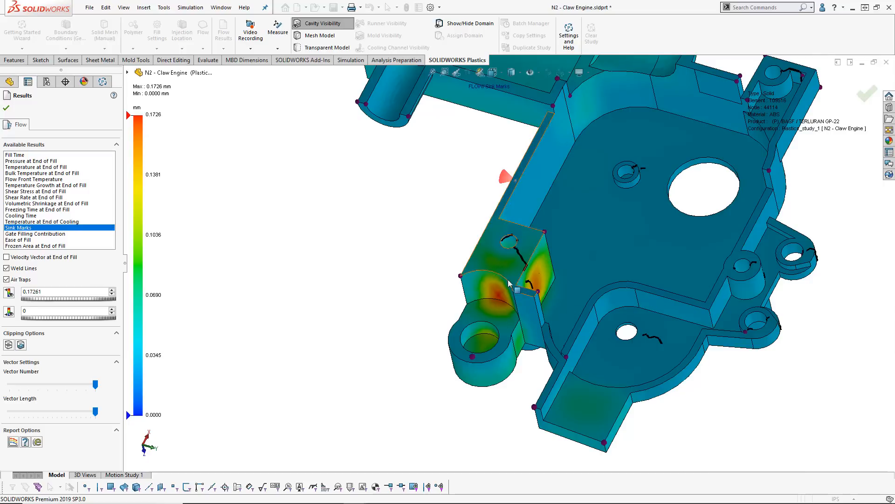
scroll(498, 270, up, 3)
scroll(497, 267, up, 2)
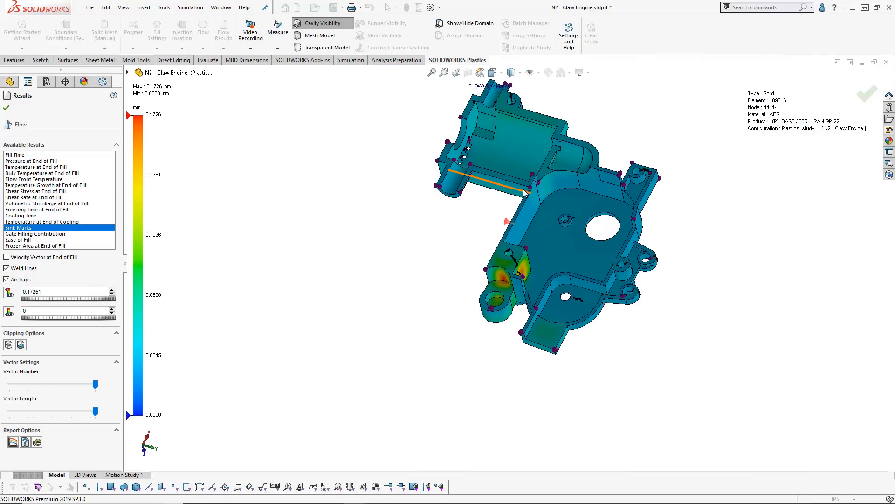
scroll(524, 185, down, 2)
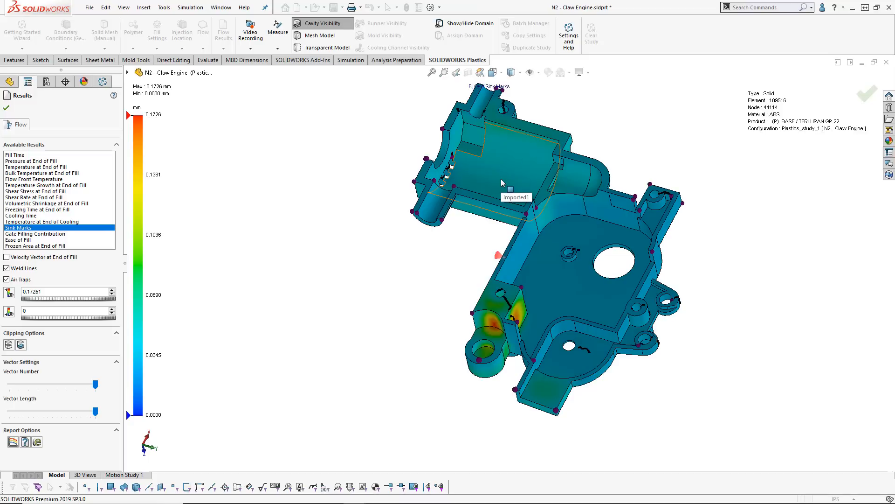
scroll(536, 250, down, 4)
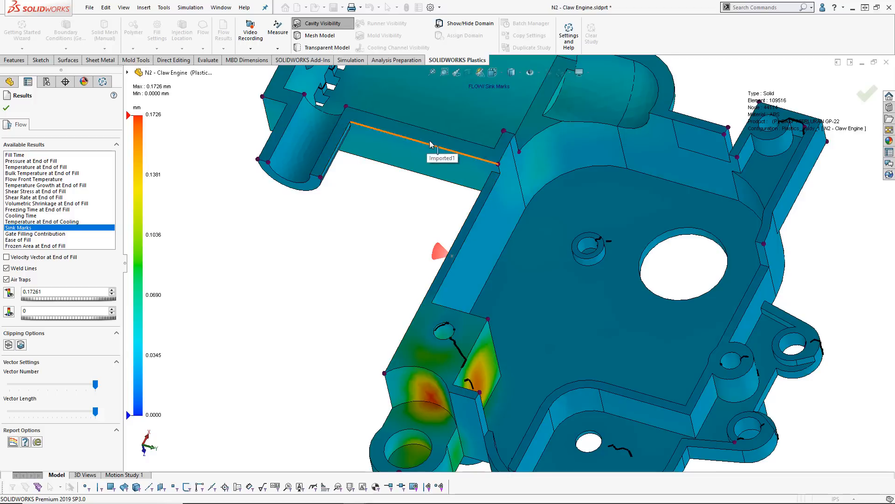
key(f)
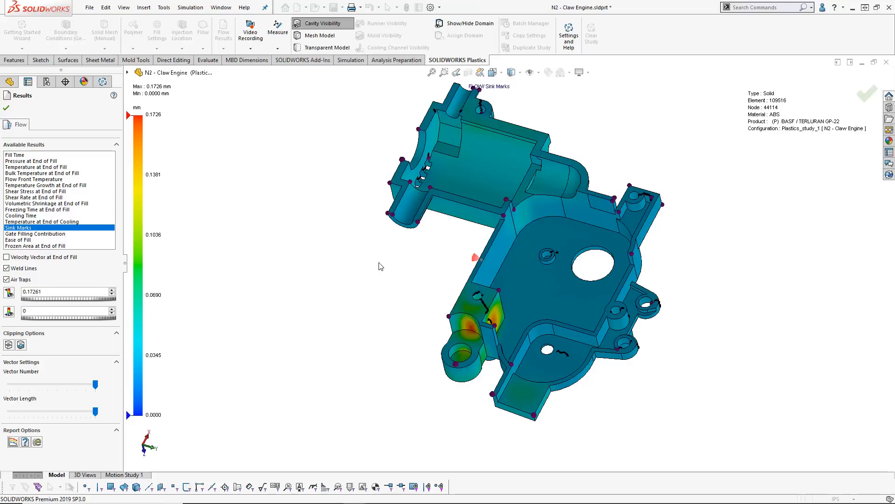
click(6, 108)
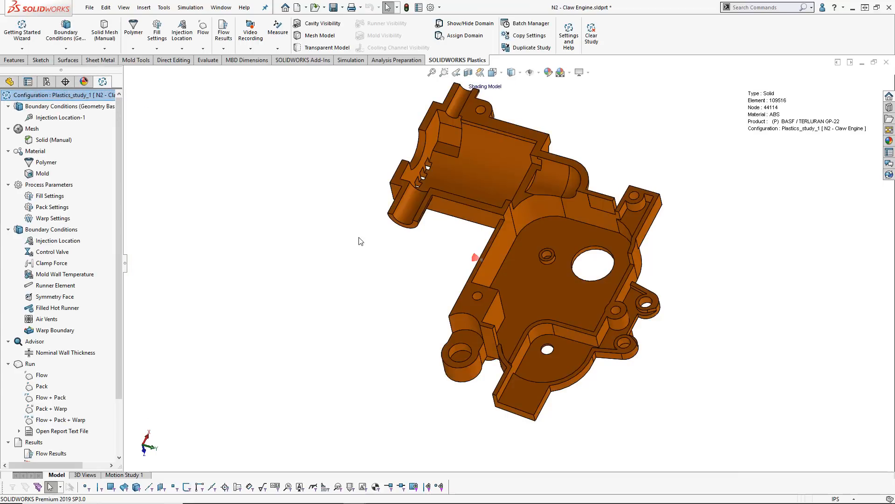
click(530, 49)
click(384, 250)
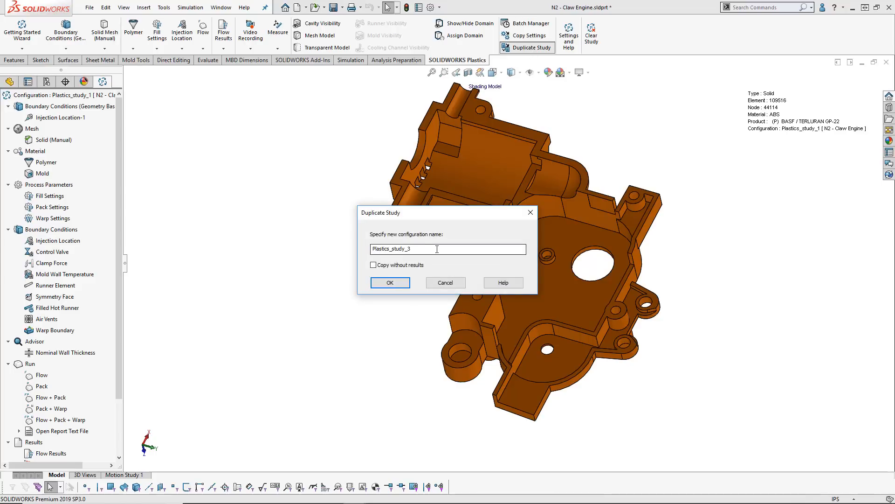
click(443, 283)
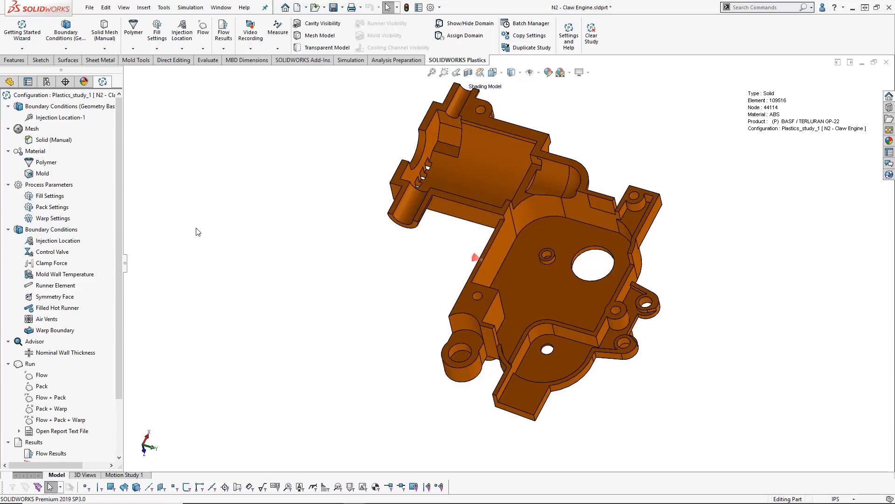
- Activate the Plastics_study_2 configuration and hide the reference plane in the graphics view
click(47, 82)
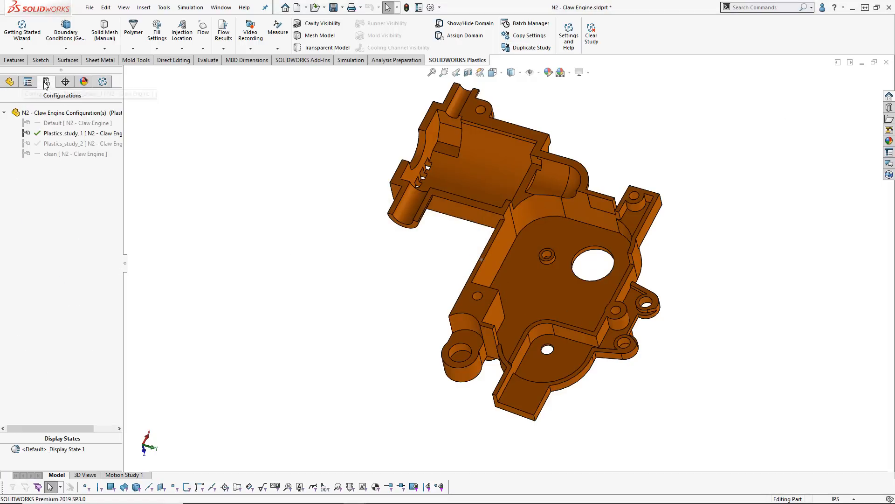
double_click(58, 145)
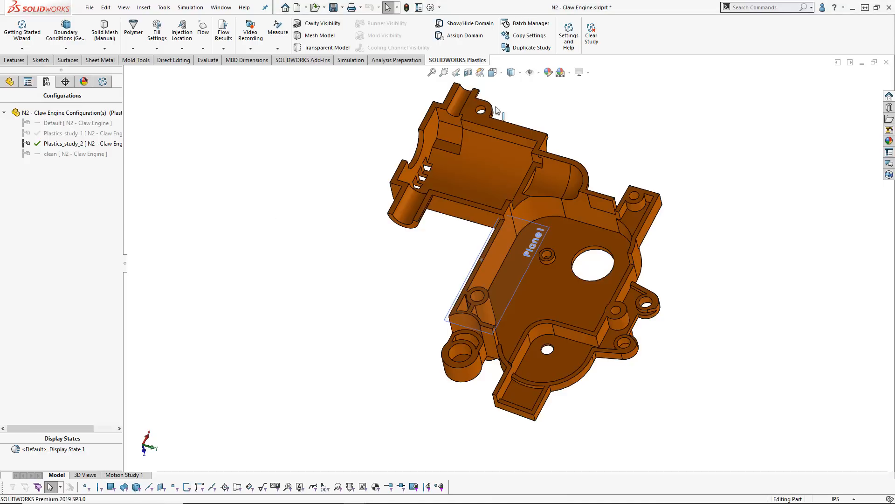
click(530, 71)
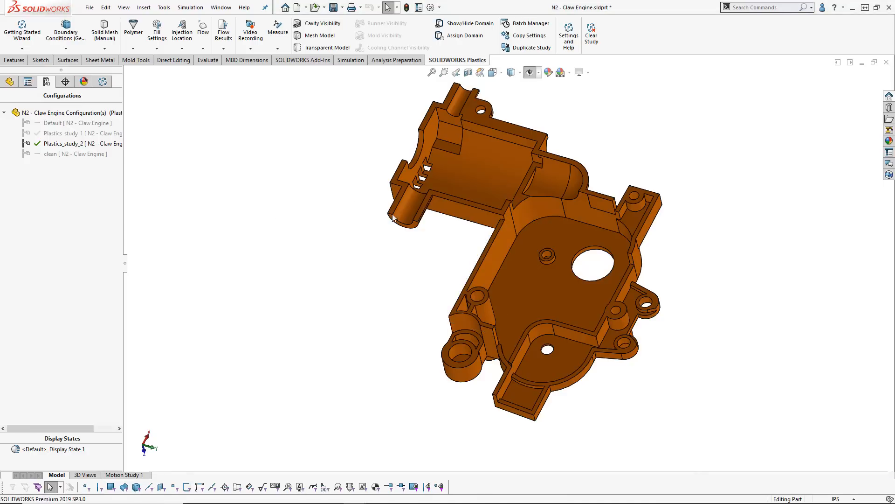
- Examine the revised geometry of the part around the corner bosses, the end tab and the long side wall
scroll(506, 321, down, 3)
scroll(505, 319, down, 3)
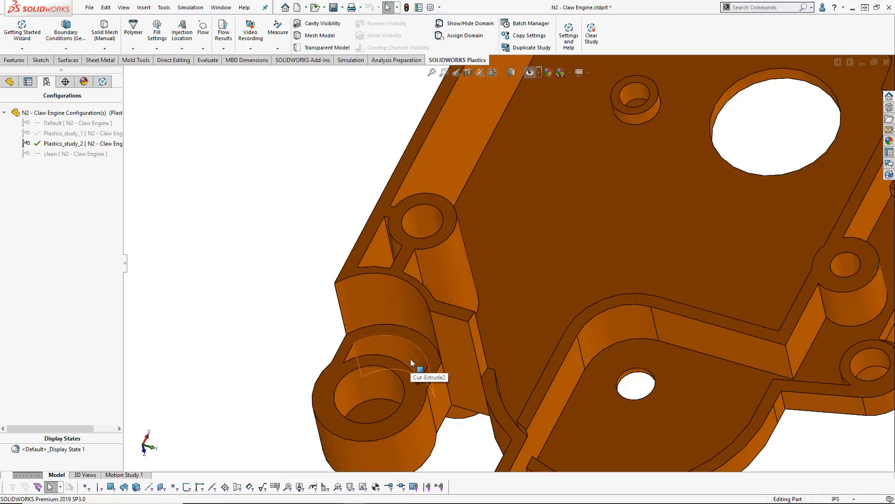
scroll(411, 360, up, 3)
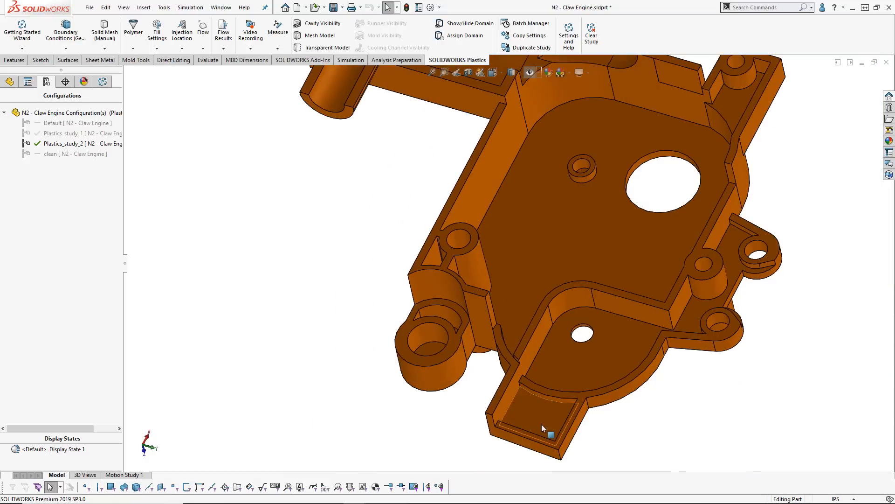
scroll(467, 139, down, 3)
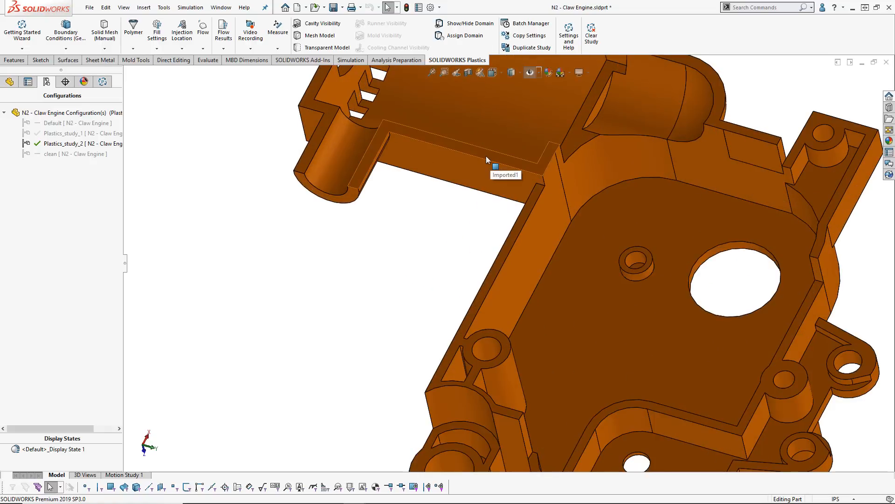
scroll(487, 158, up, 1)
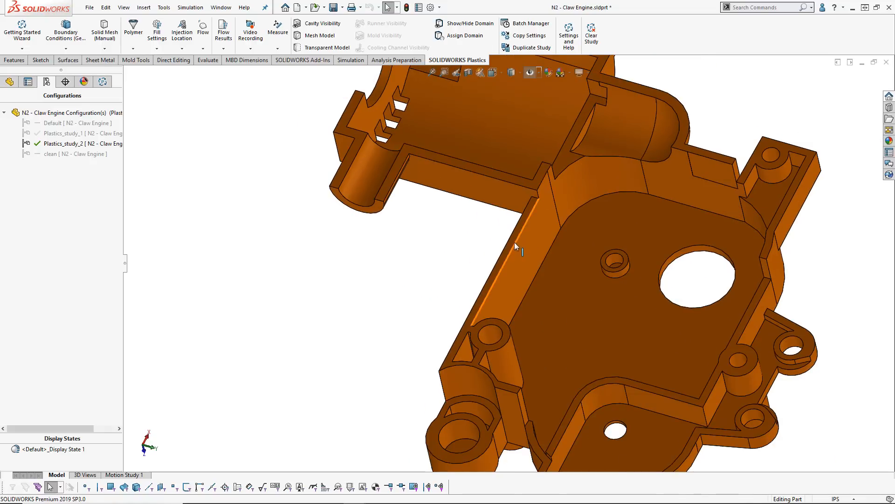
scroll(513, 237, up, 1)
scroll(497, 131, up, 1)
scroll(491, 140, up, 1)
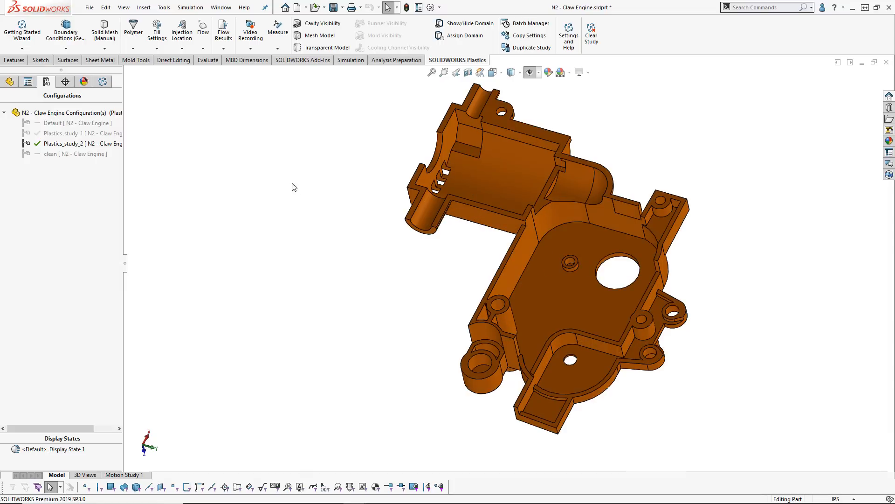
- Display the mesh model of Plastics_study_2, and open and close the Batch Manager
click(103, 82)
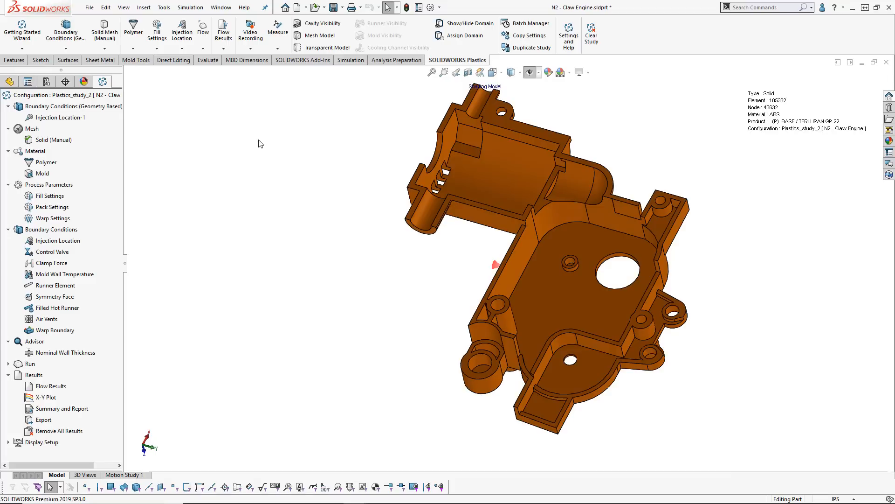
click(322, 35)
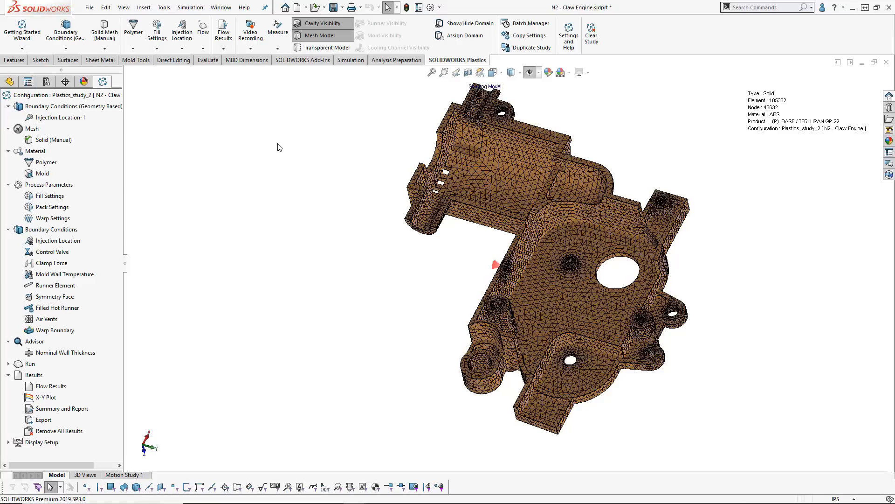
click(539, 27)
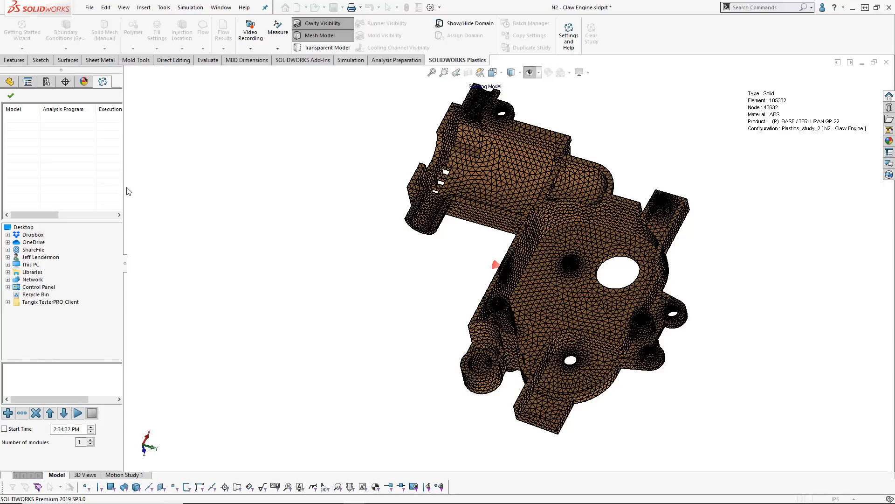
click(13, 95)
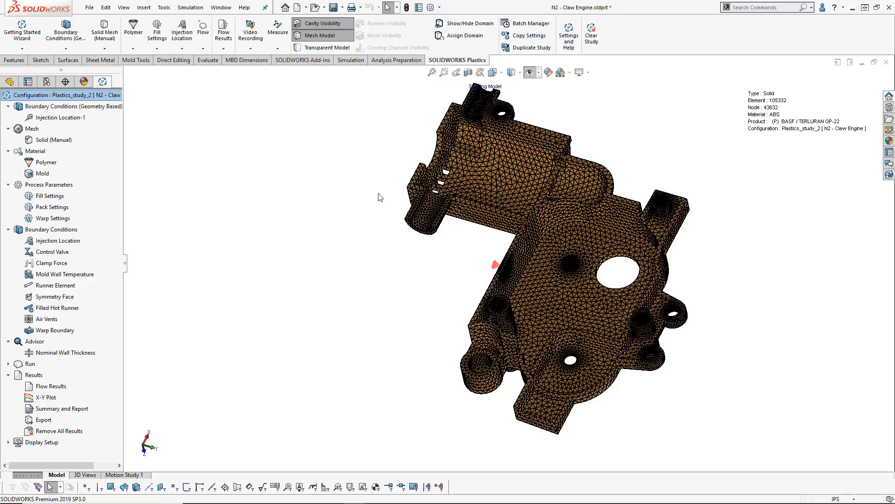
- Open the flow results and review the cooling time plot and the sink marks around the rounded outer corner
right_click(50, 388)
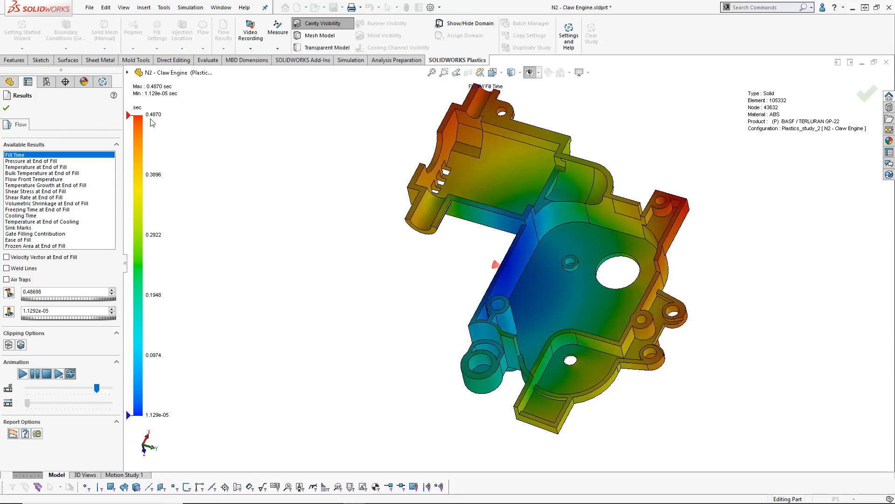
click(31, 216)
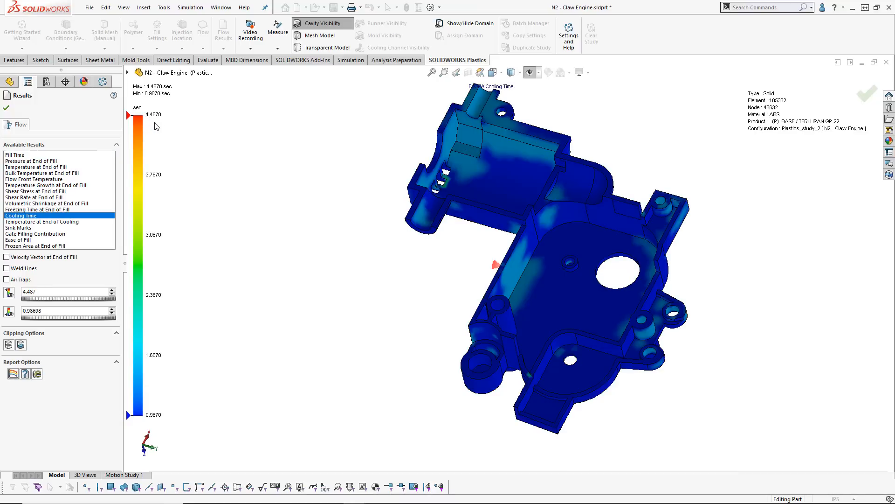
click(23, 228)
middle_drag(386, 142, 495, 370)
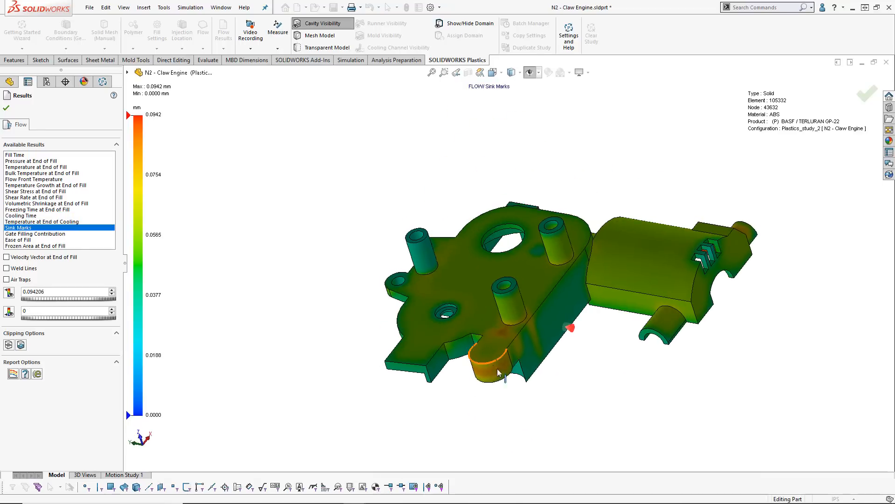
scroll(503, 331, up, 3)
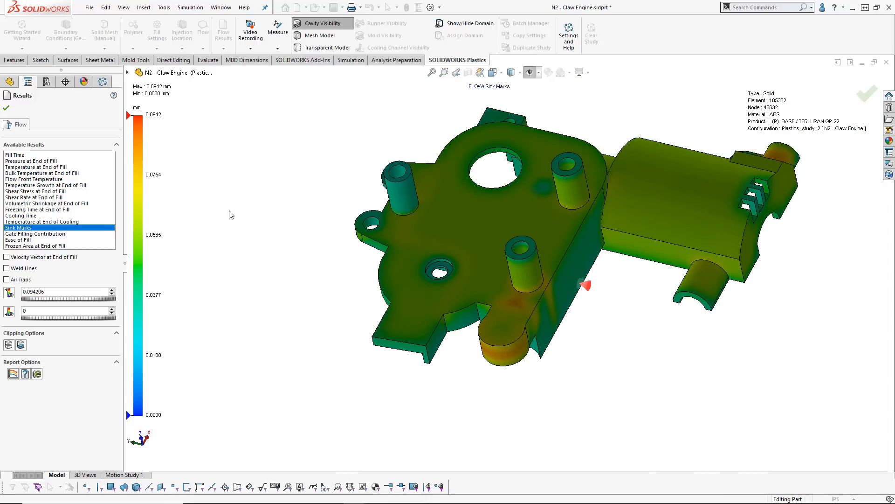
middle_drag(254, 240, 225, 227)
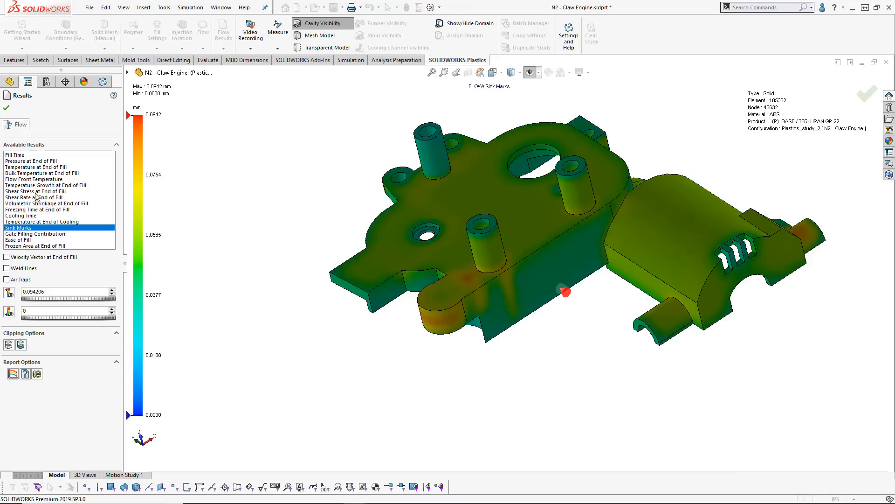
- Display the fill time plot and play the filling animation while viewing the outer face of the part
click(18, 154)
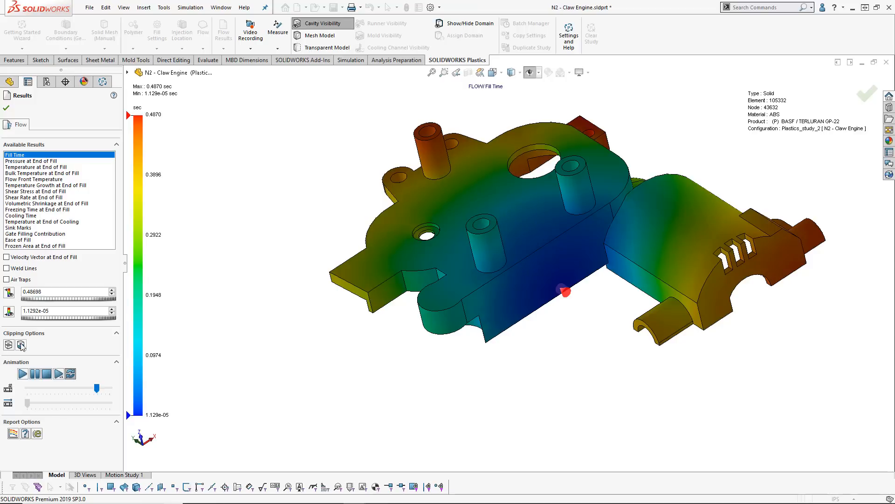
click(22, 373)
middle_drag(340, 227, 346, 363)
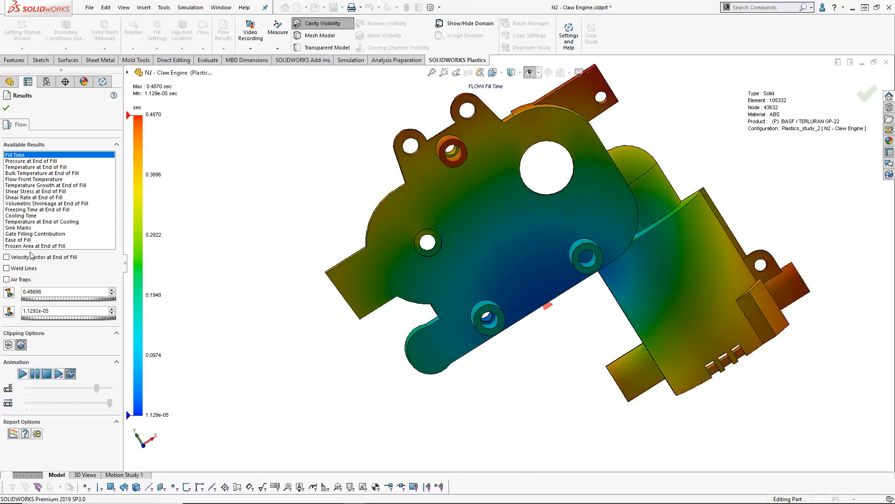
- Overlay the weld lines on the fill time plot and replay the filling animation, examining the area around the holes and bosses
click(6, 269)
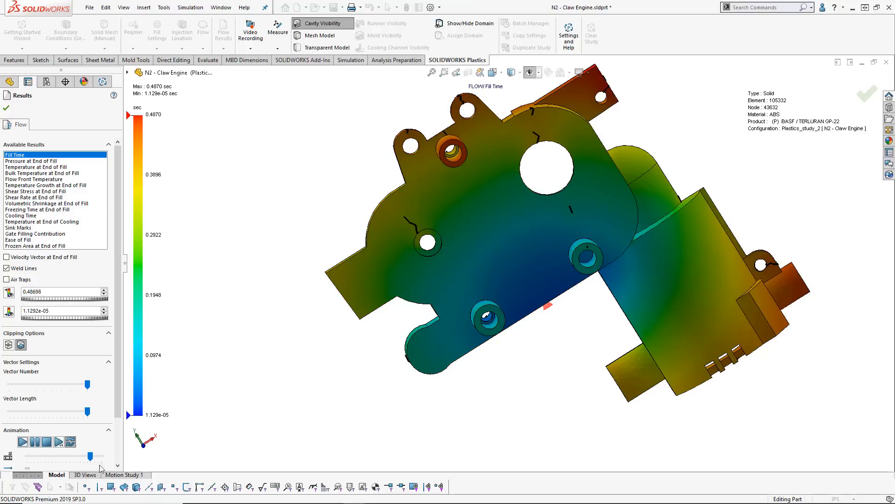
click(22, 441)
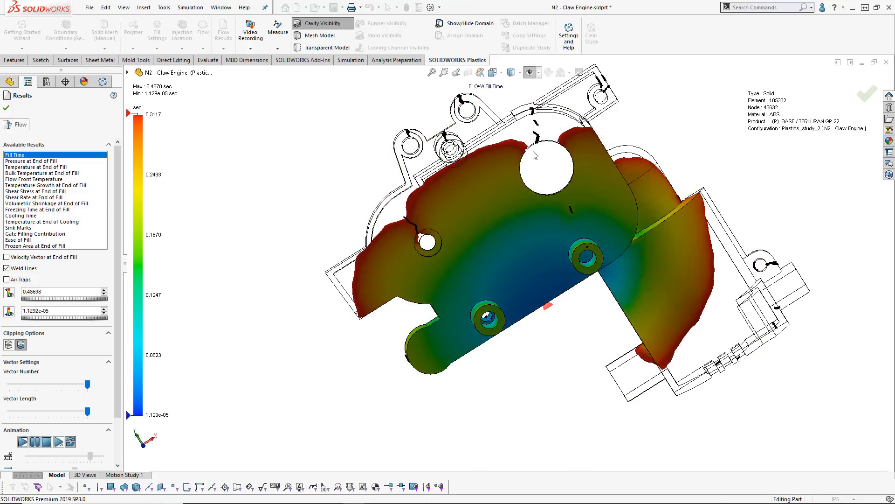
middle_drag(409, 317, 375, 139)
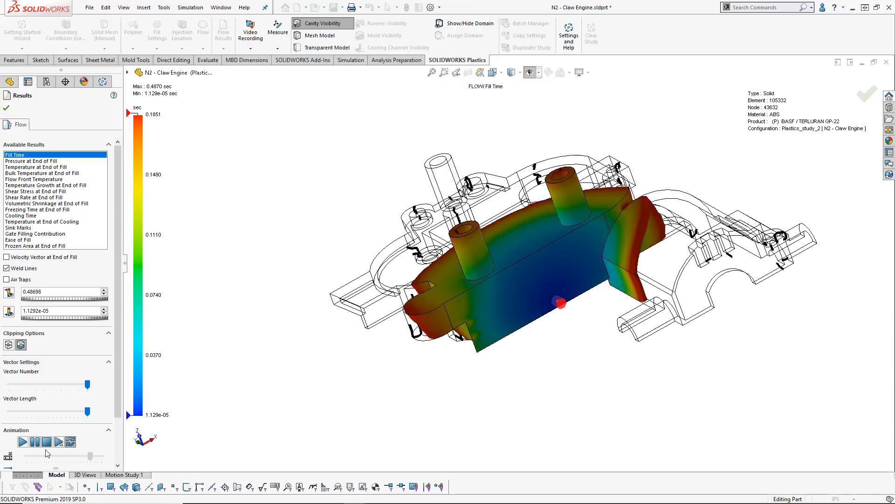
- Overlay air traps instead of weld lines on the fill time plot, examine them around the edges and bosses, and close the results
click(6, 280)
click(7, 268)
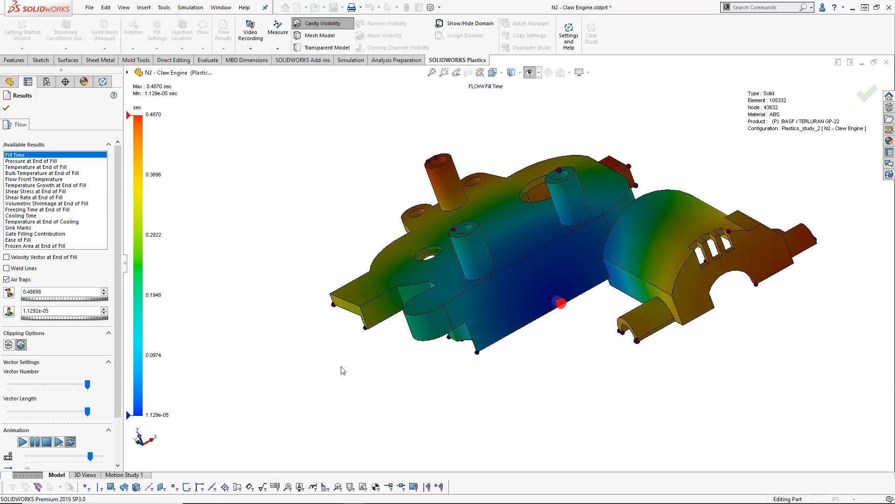
scroll(425, 322, down, 3)
scroll(355, 350, up, 1)
scroll(258, 292, down, 4)
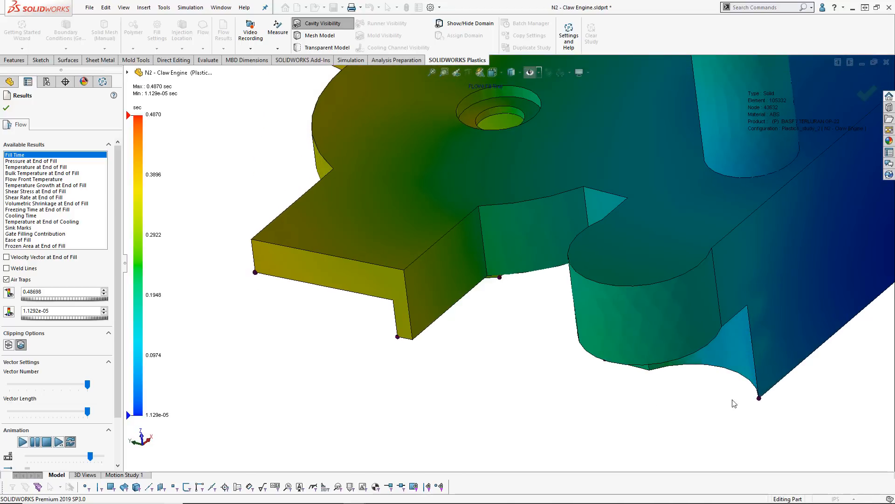
scroll(755, 405, up, 5)
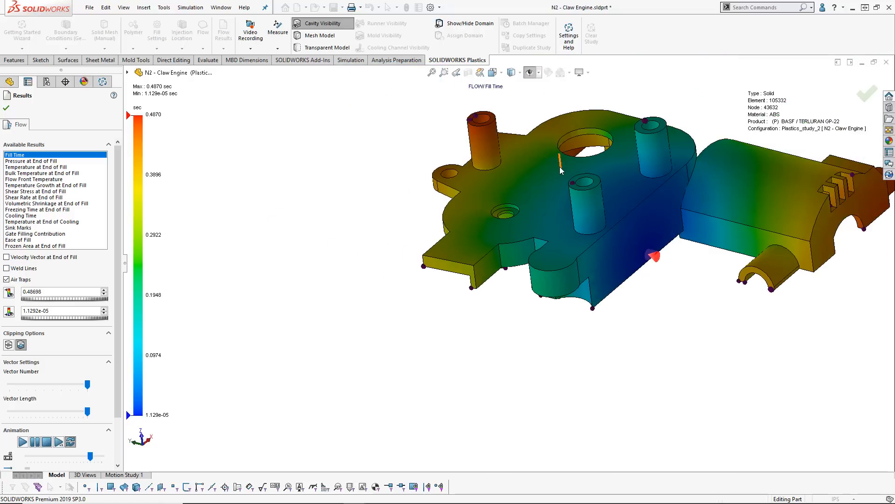
scroll(560, 170, down, 2)
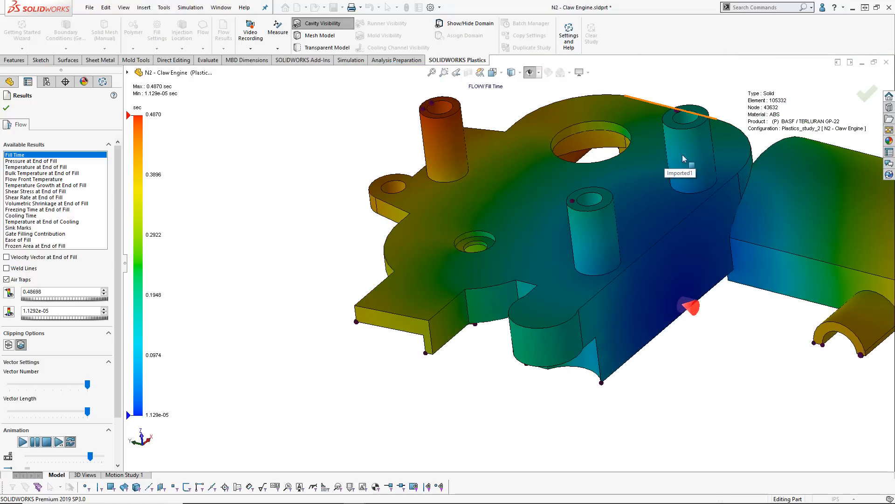
scroll(787, 372, up, 2)
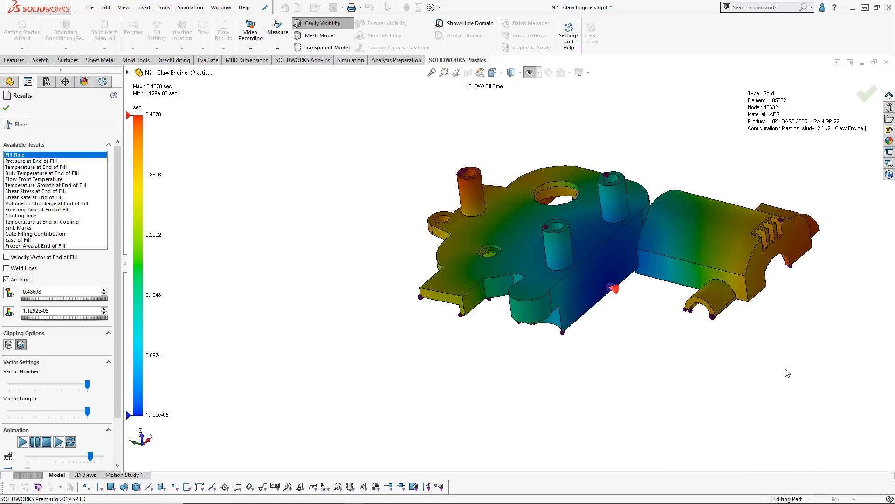
middle_drag(788, 395, 684, 276)
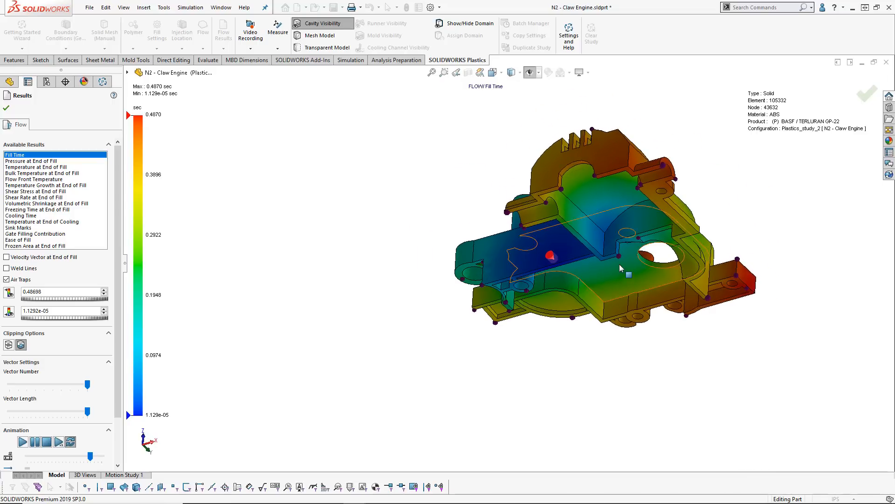
scroll(620, 271, down, 4)
scroll(626, 300, up, 3)
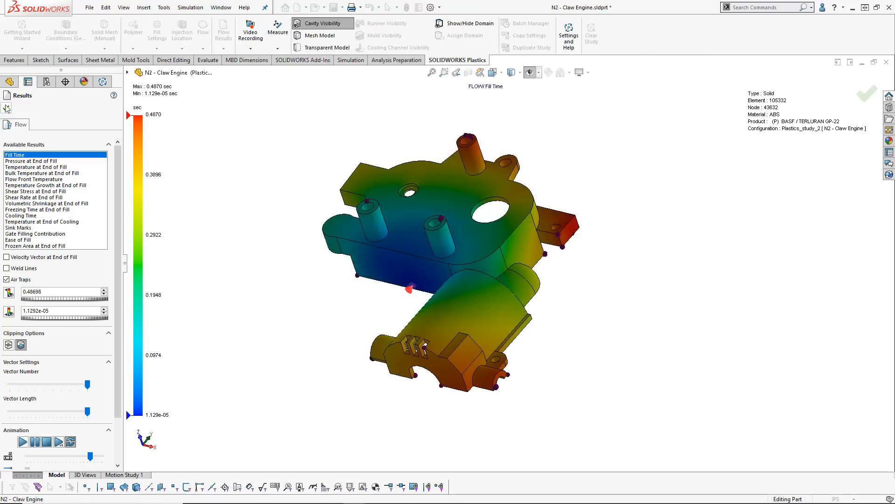
click(6, 109)
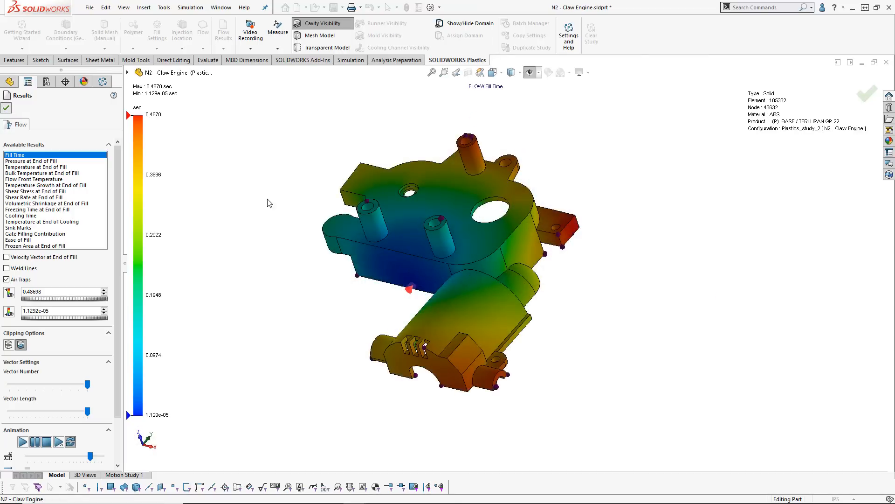